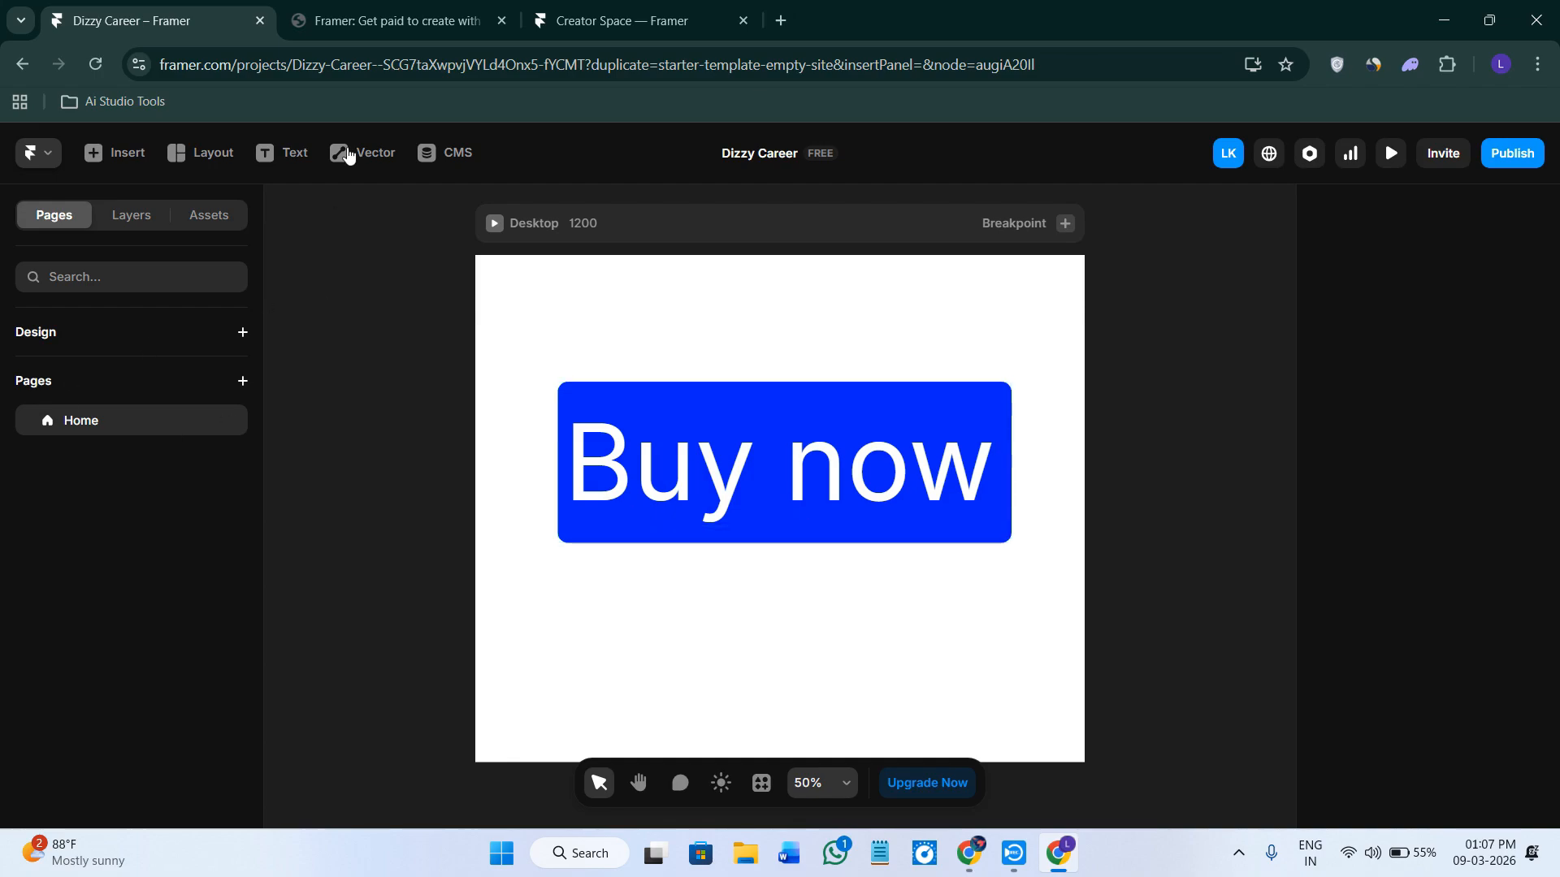
pyautogui.click(354, 65)
pyautogui.click(217, 64)
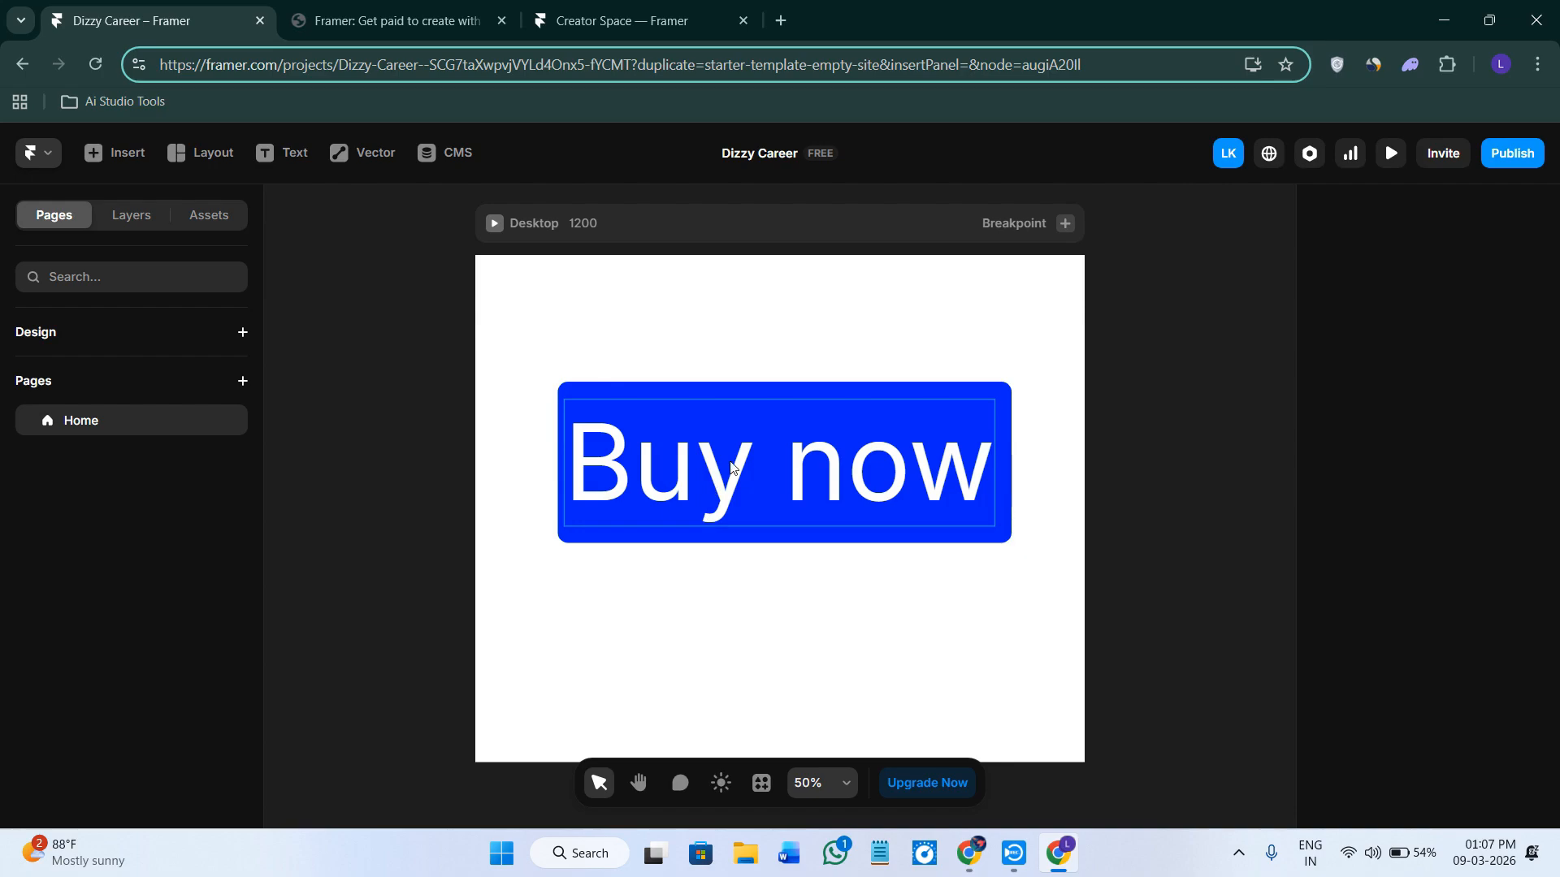
pyautogui.click(750, 302)
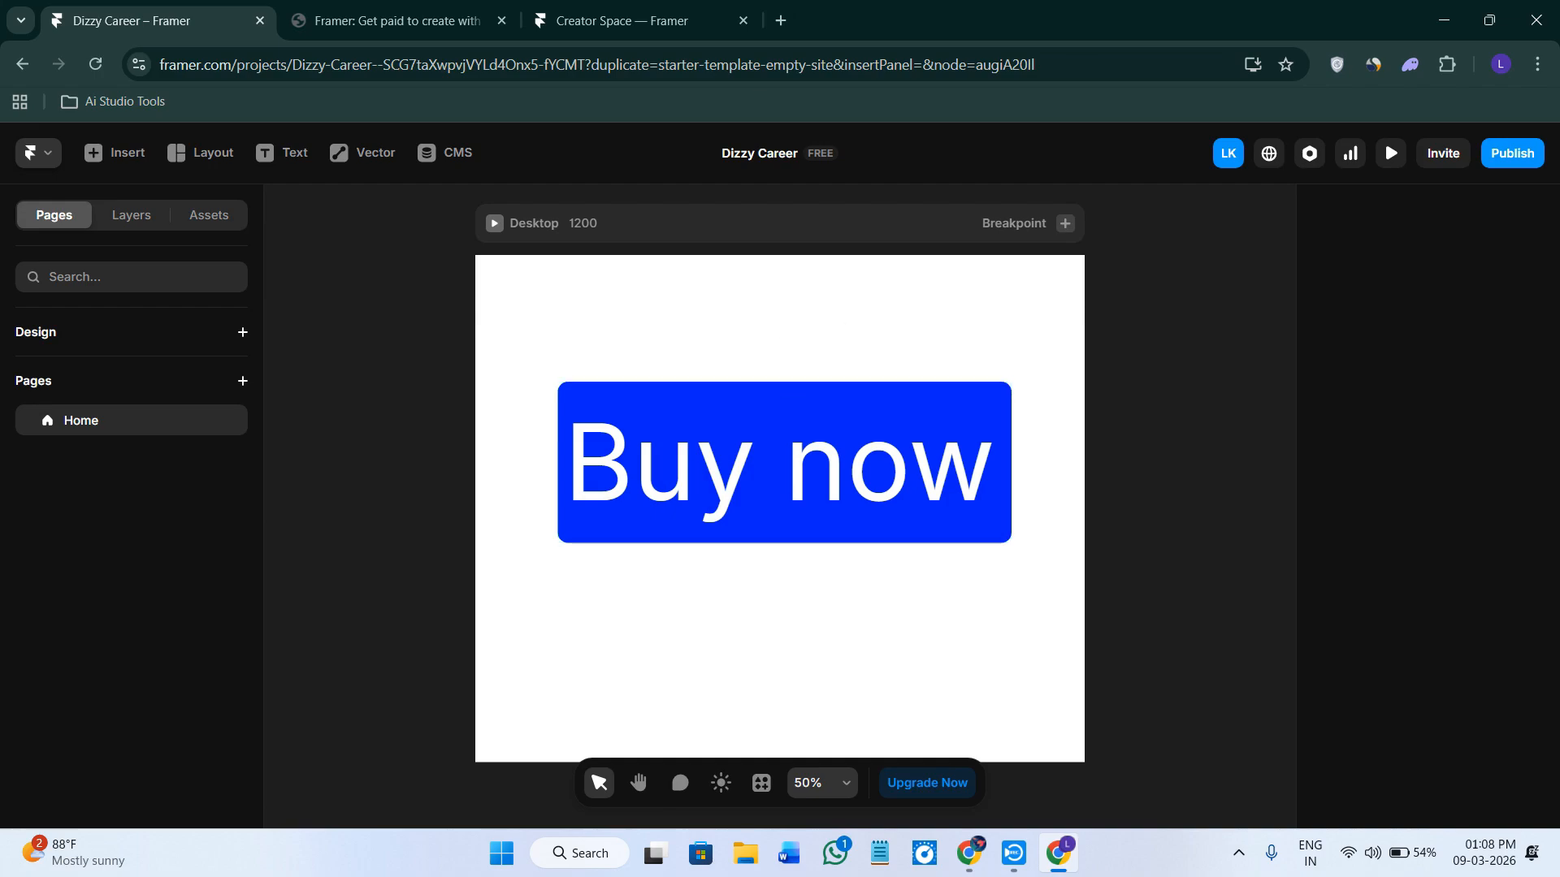
# Convert the blue Buy now frame into a component titled Component Preview.
pyautogui.click(602, 391)
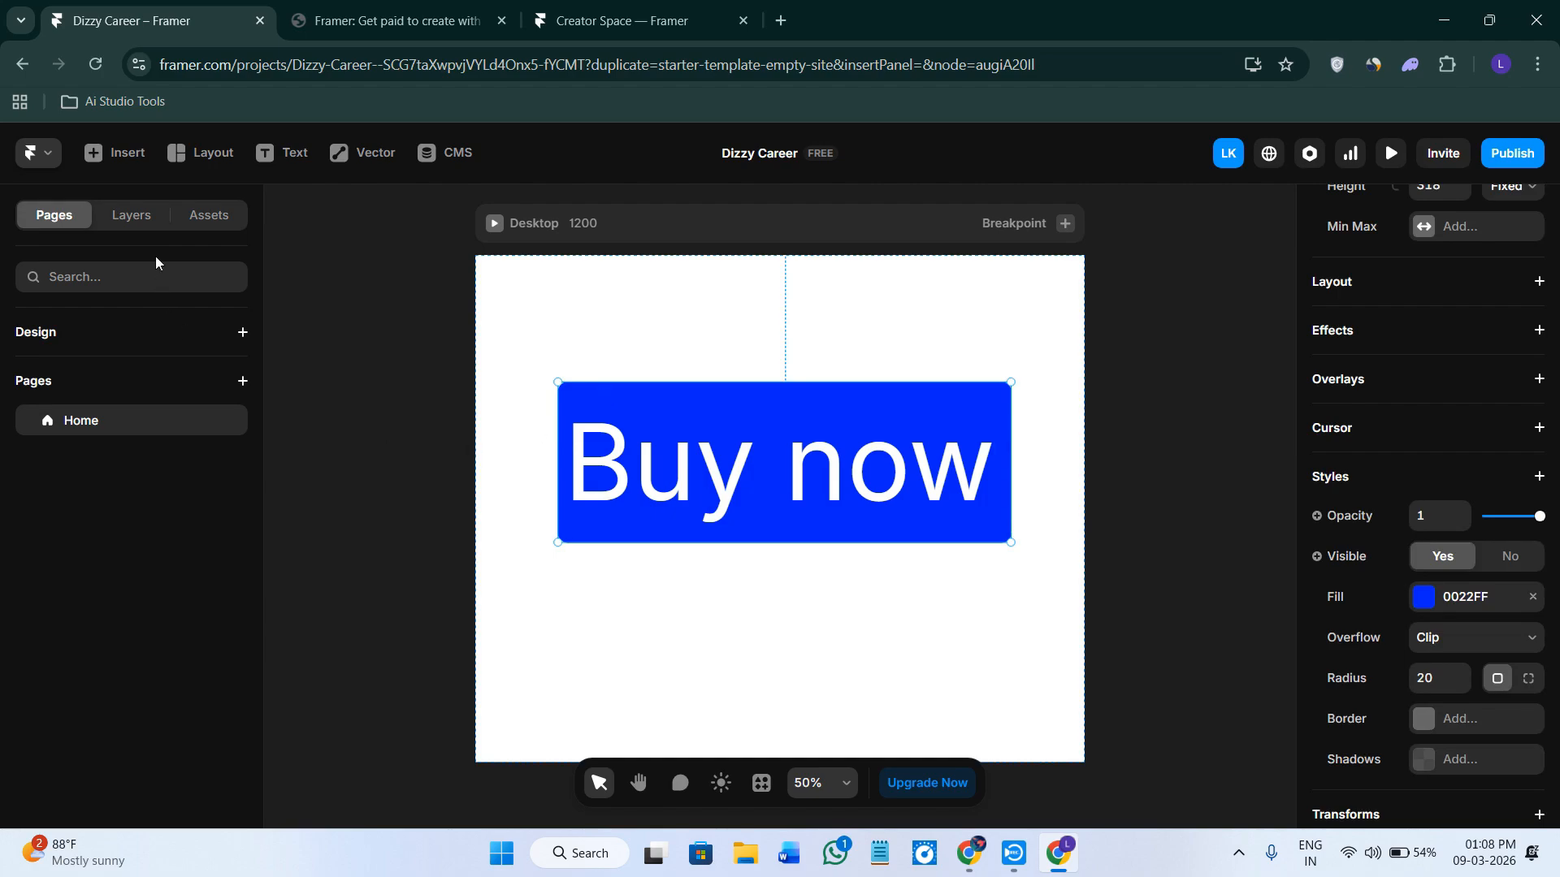
pyautogui.click(138, 229)
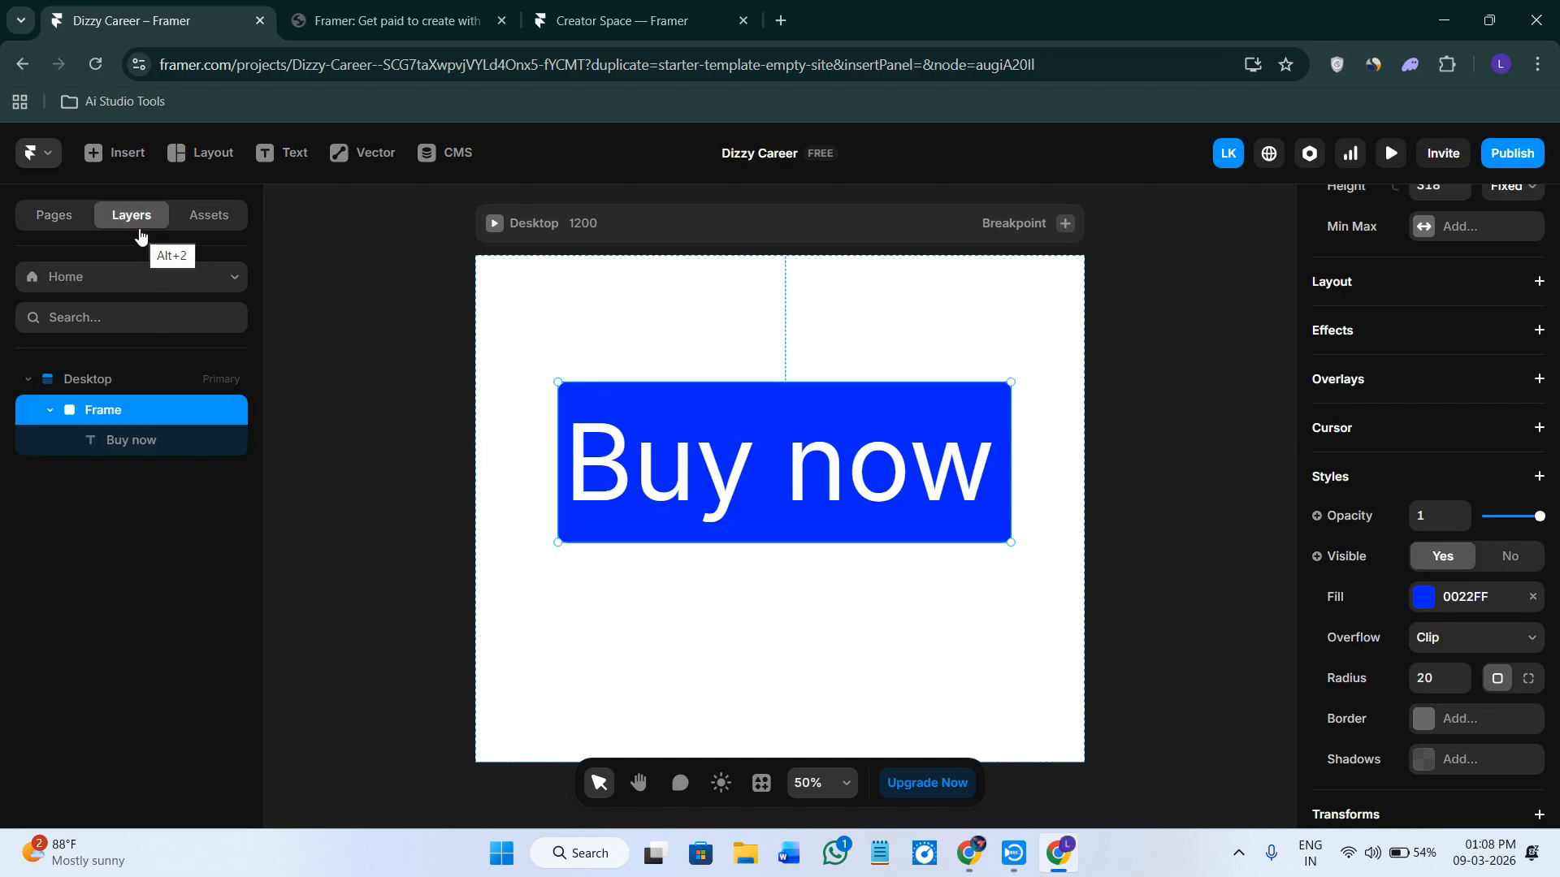
pyautogui.rightClick(117, 420)
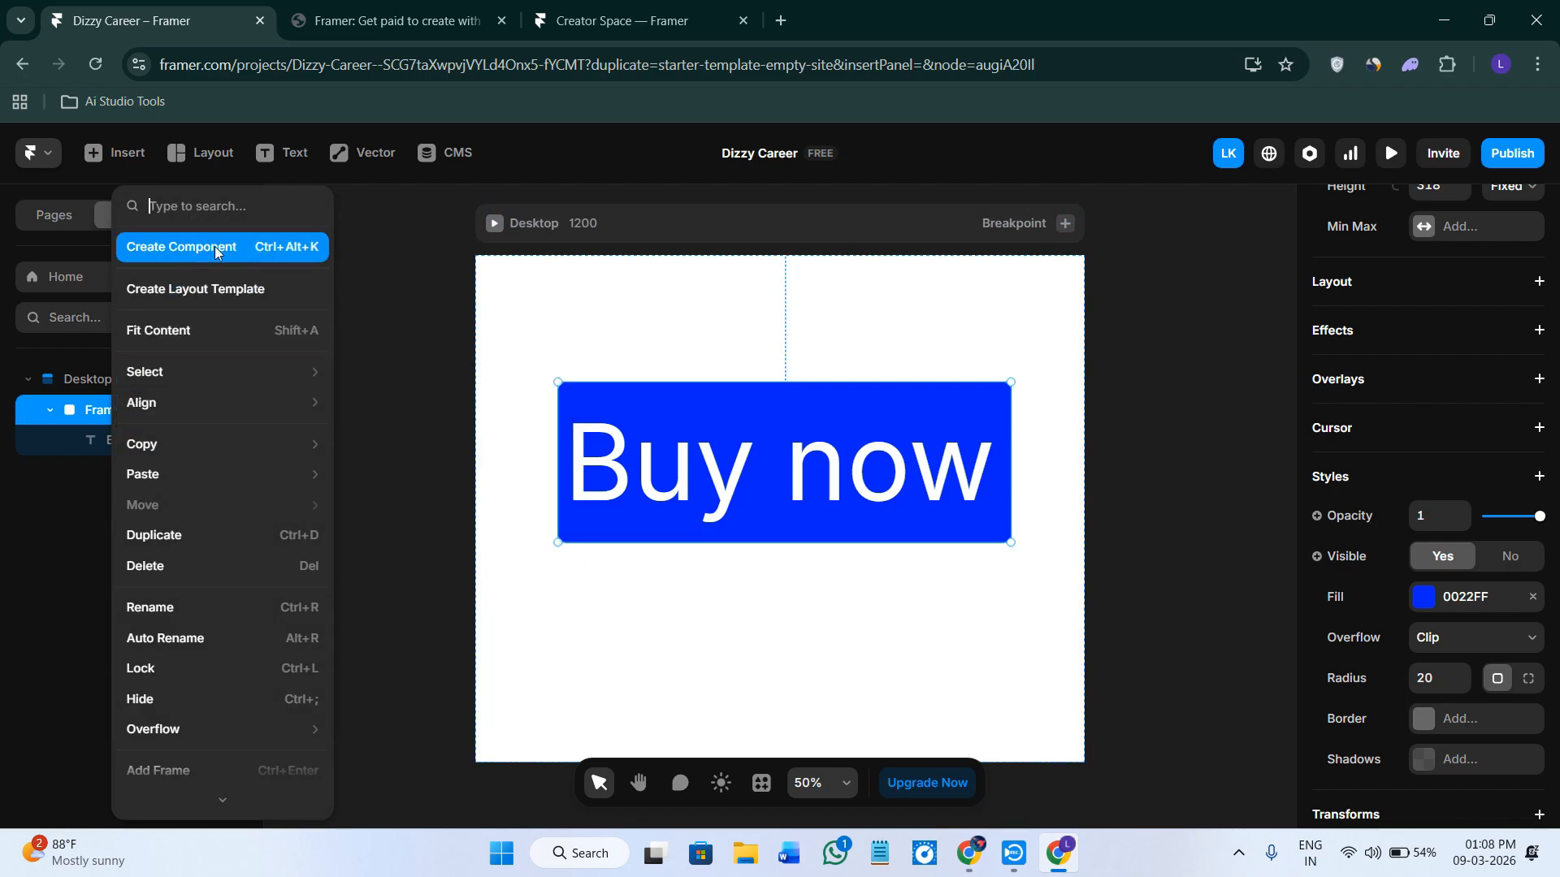
pyautogui.click(182, 247)
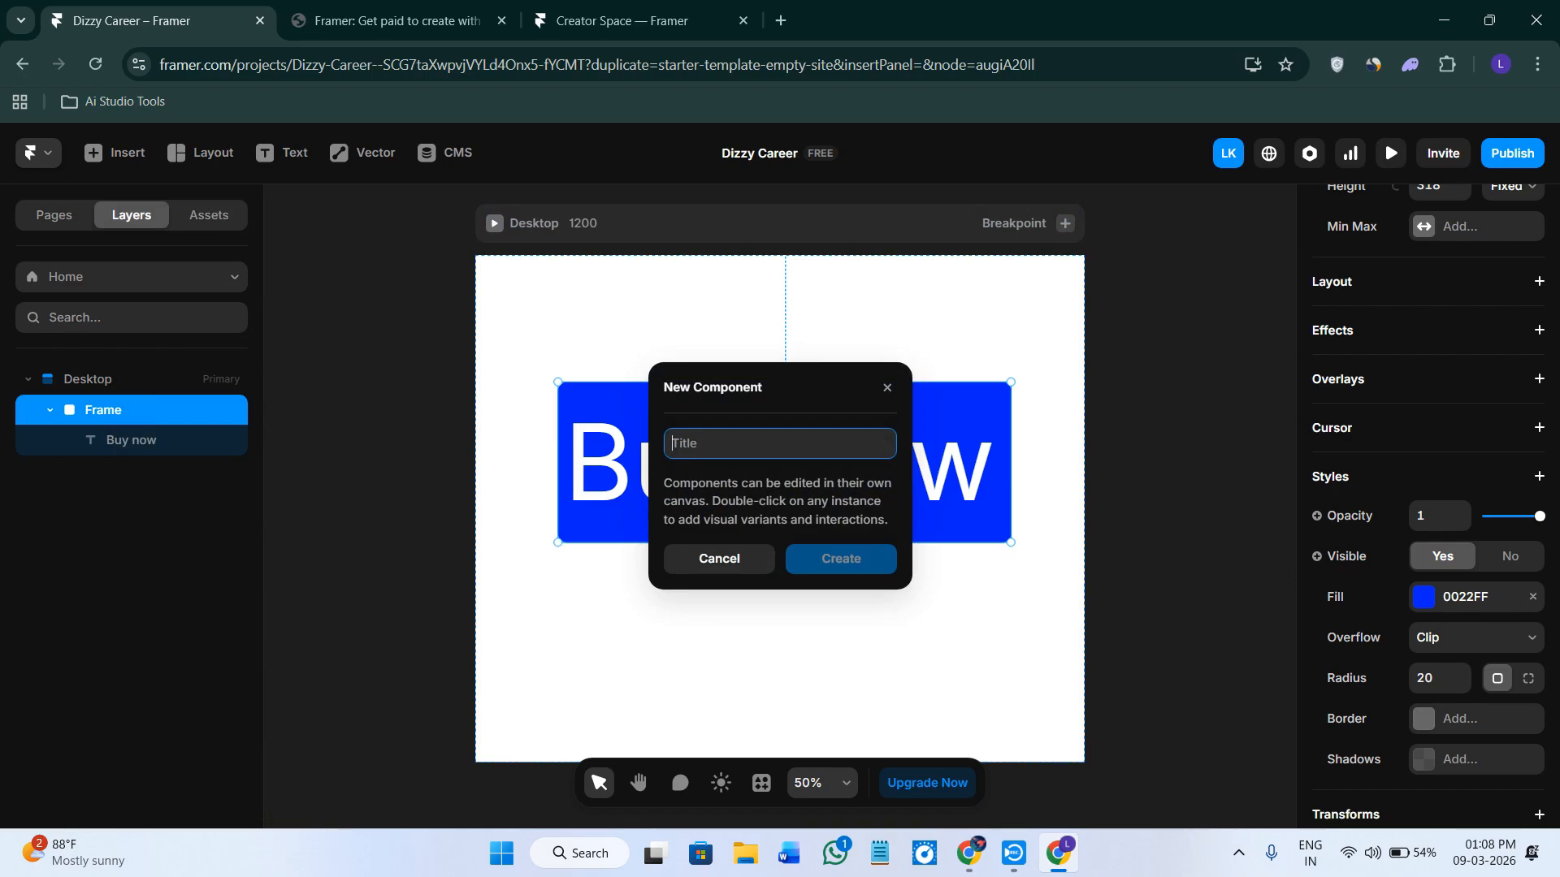
pyautogui.hotkey('alt', 'Tab')
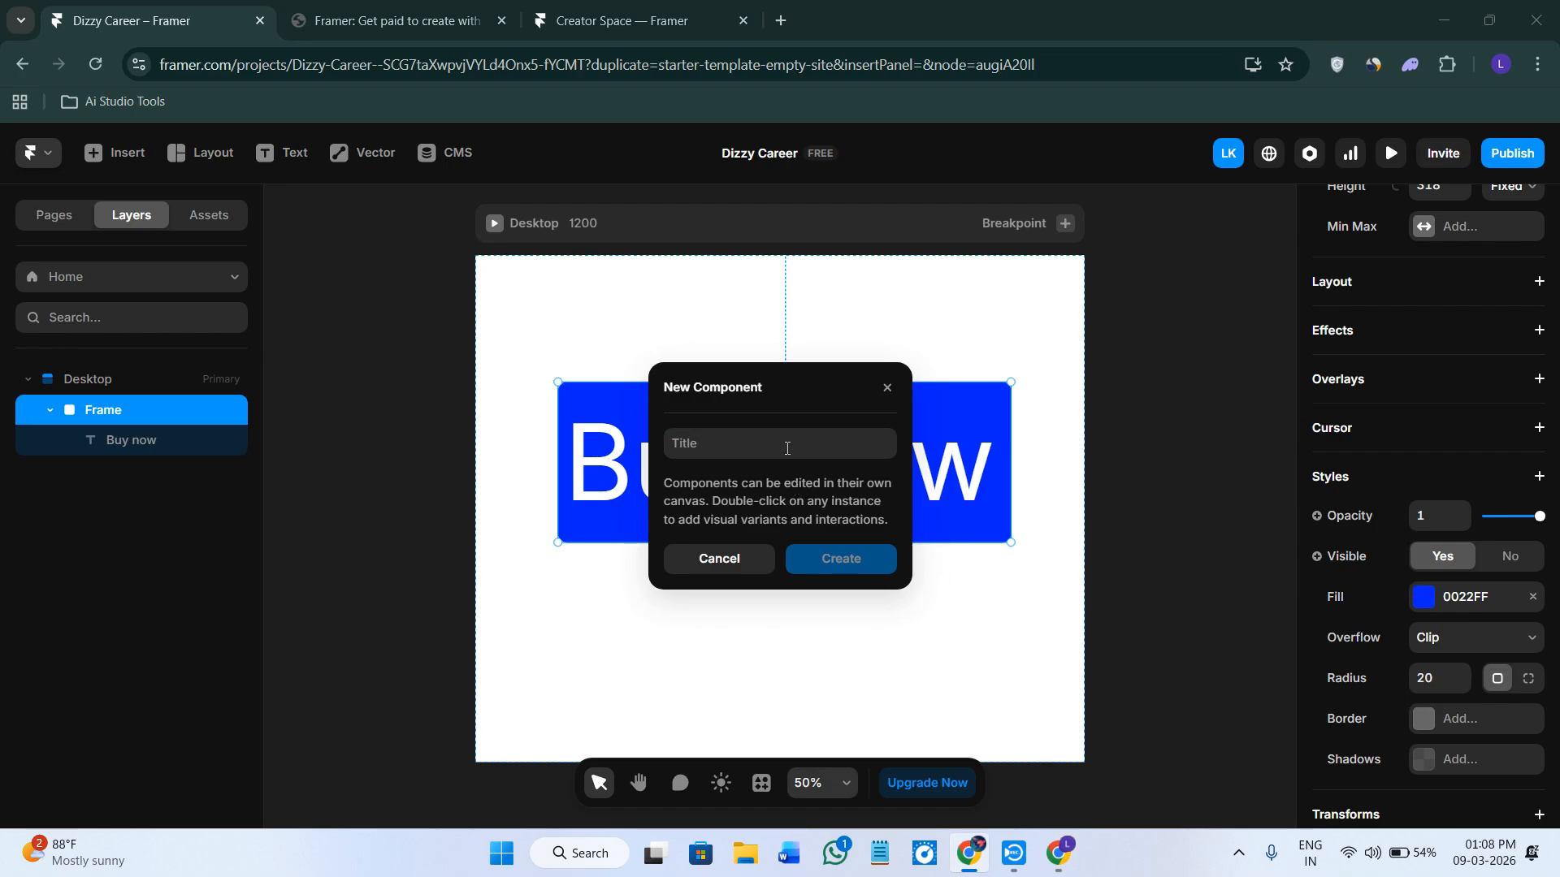
pyautogui.click(786, 442)
pyautogui.write('Component Preview')
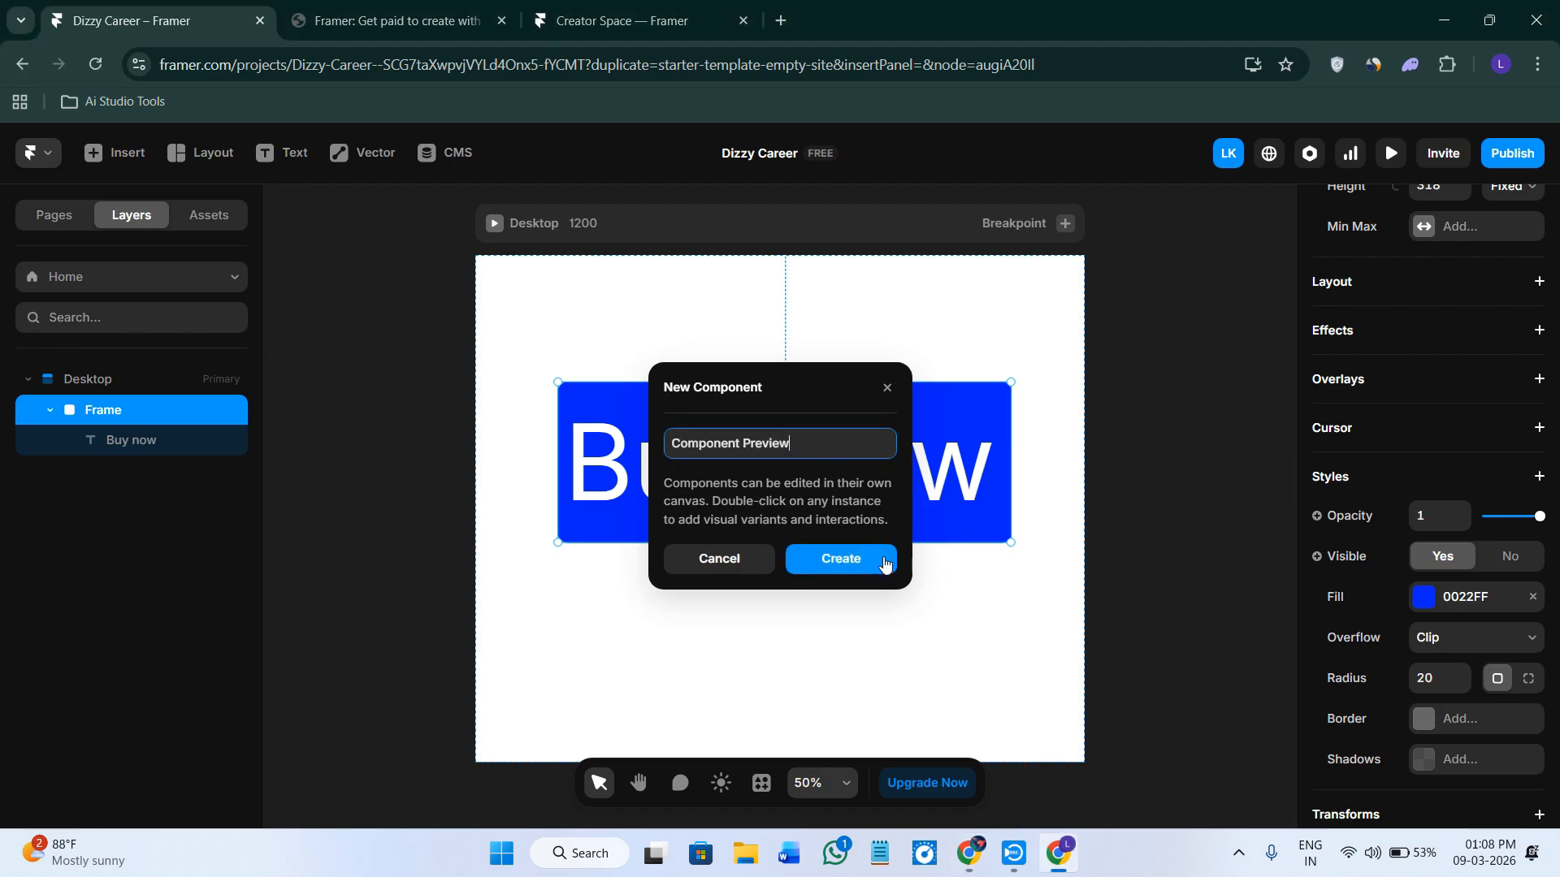
pyautogui.tripleClick(738, 445)
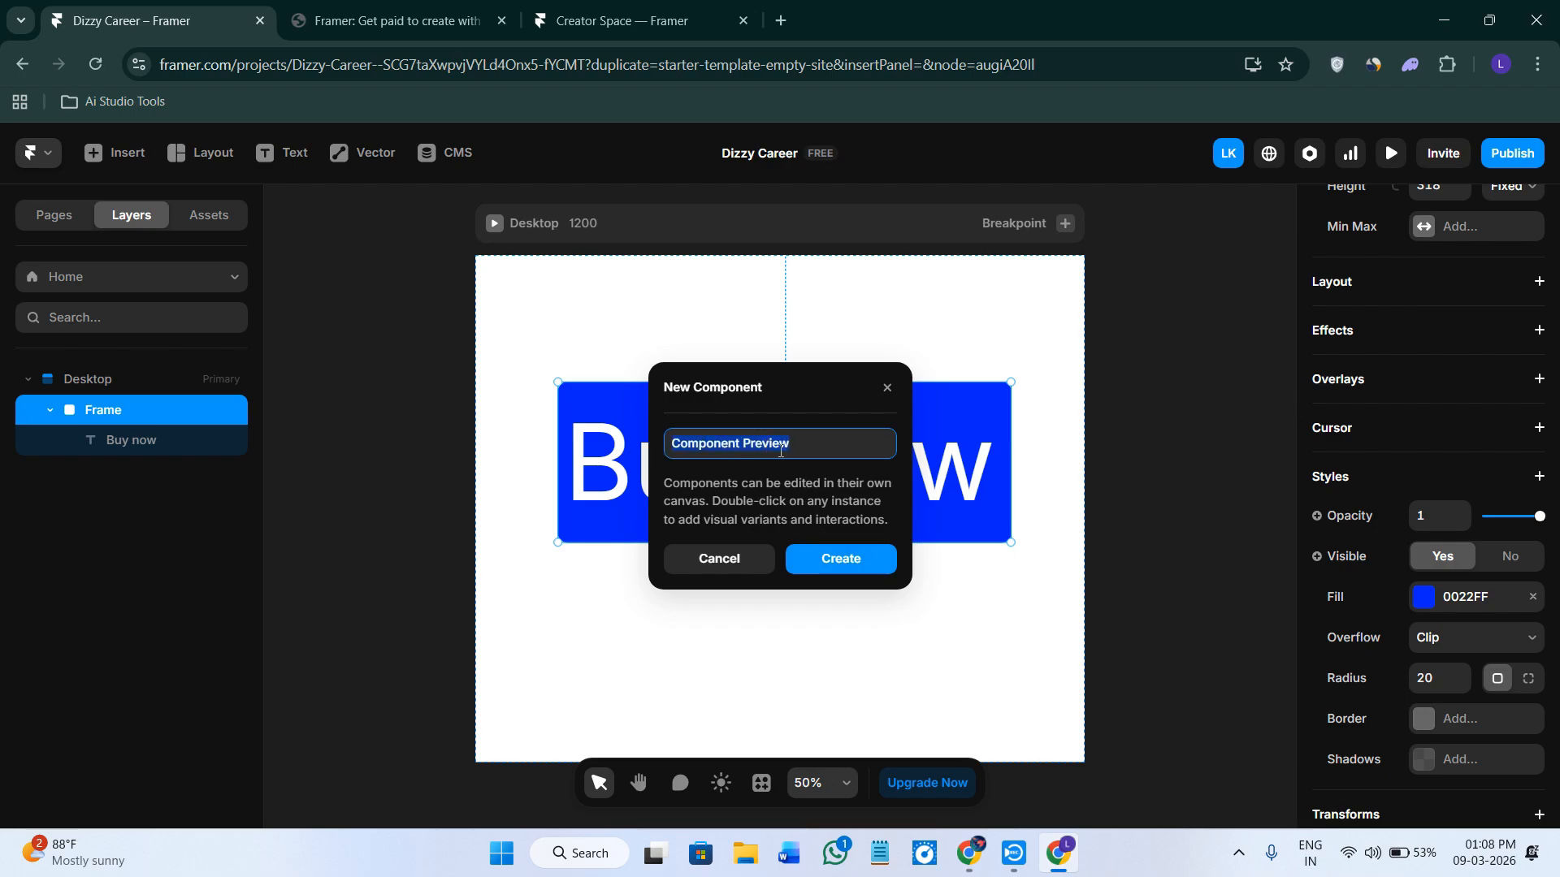
pyautogui.click(825, 447)
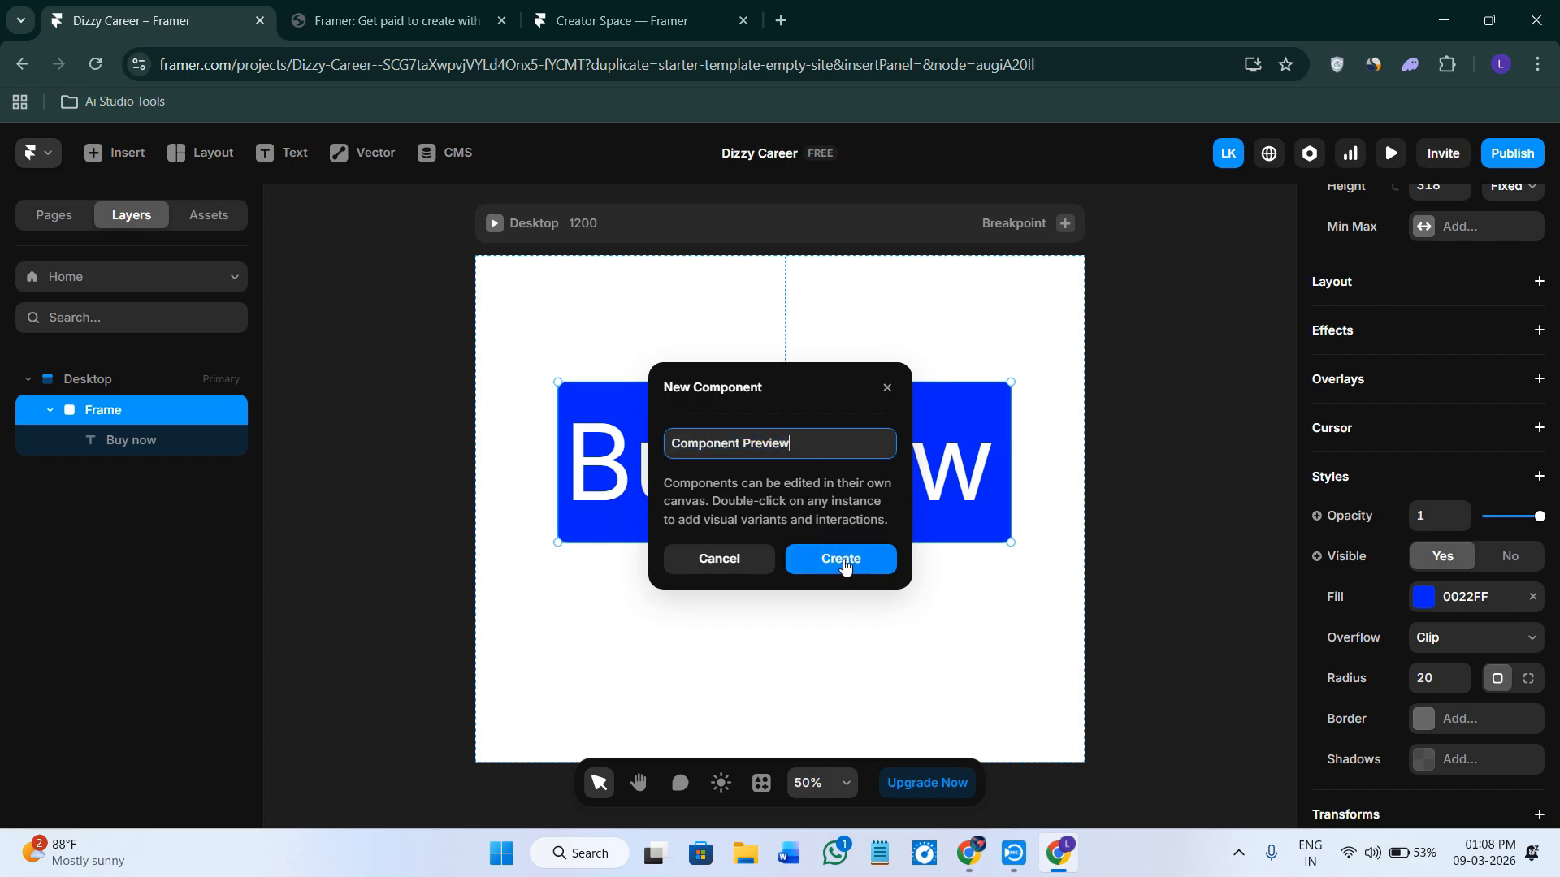
pyautogui.click(843, 560)
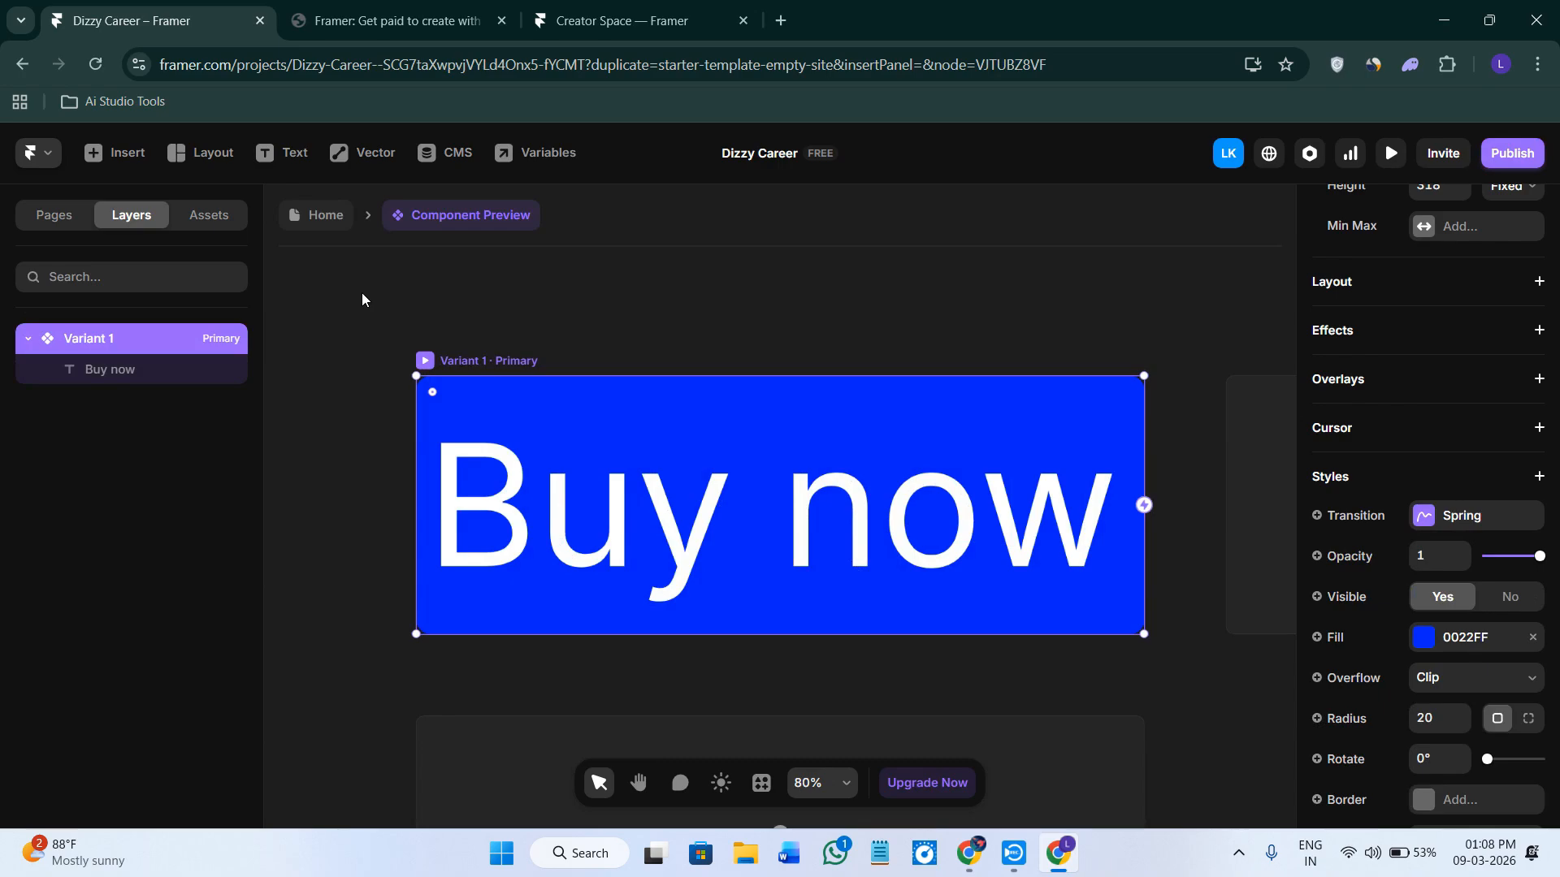
# Add a second variant to the Buy now component.
pyautogui.hotkey('alt', 'Tab')
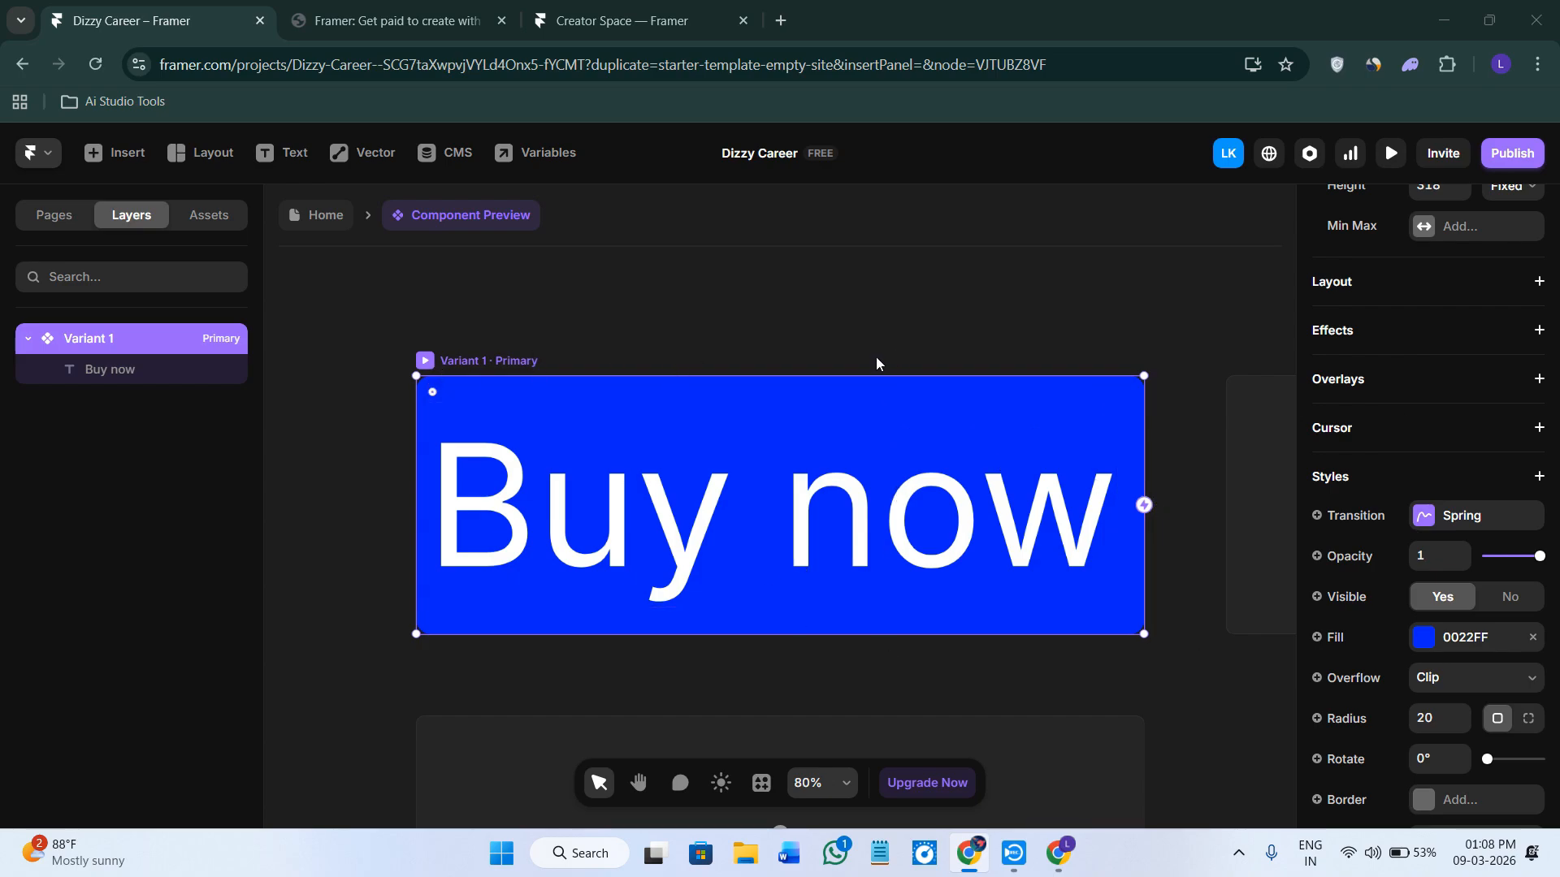
pyautogui.scroll(-5, 876, 357)
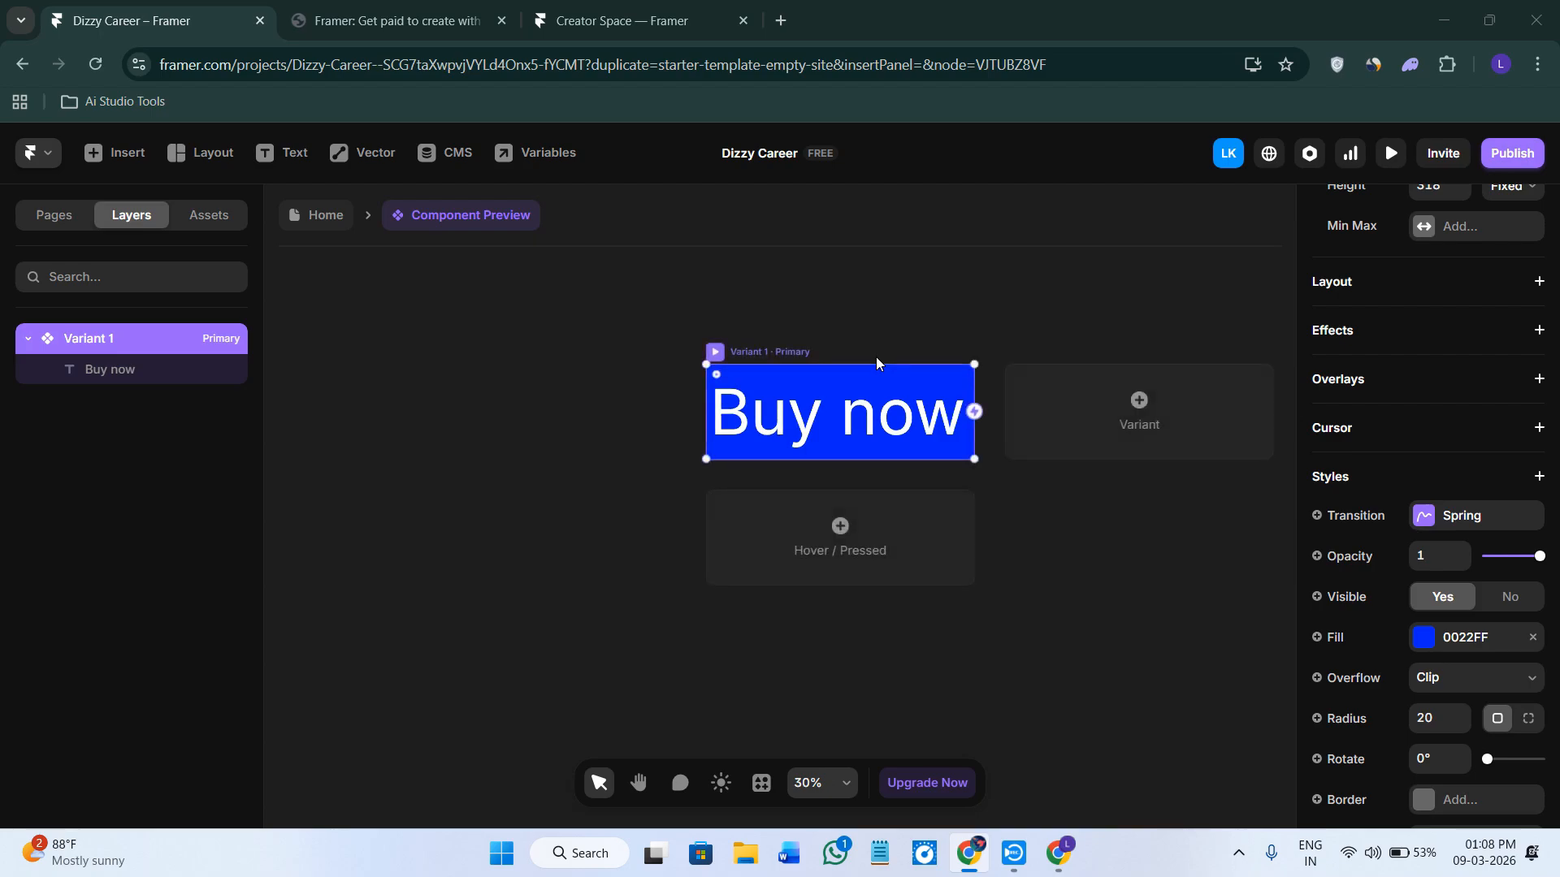
pyautogui.click(737, 352)
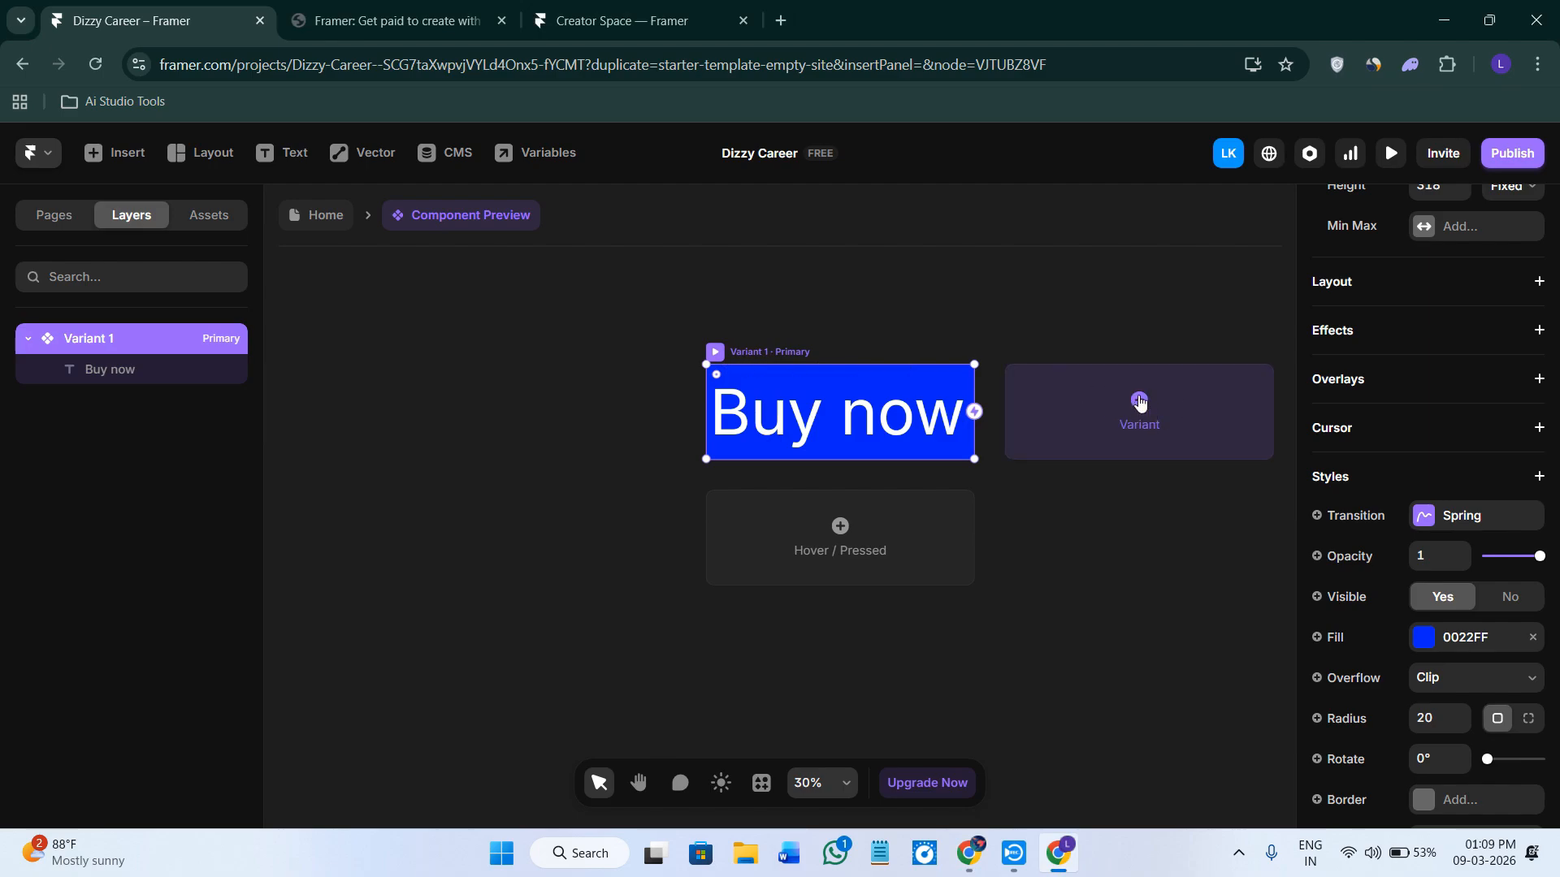
pyautogui.click(1140, 401)
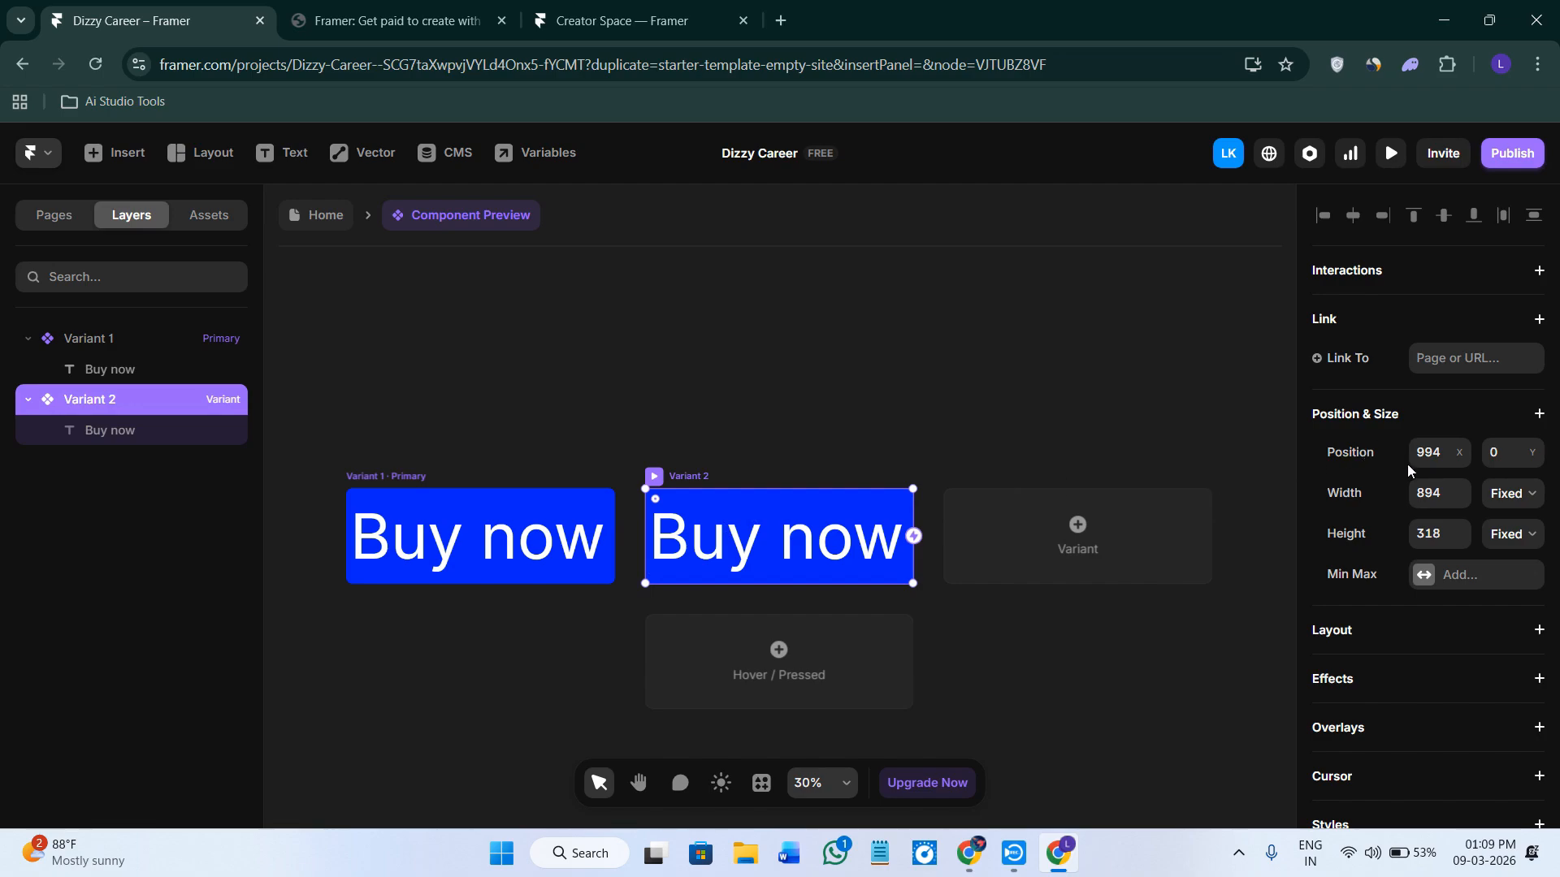
# Change Variant 2's fill color to pink FF0077.
pyautogui.scroll(-6, 1407, 464)
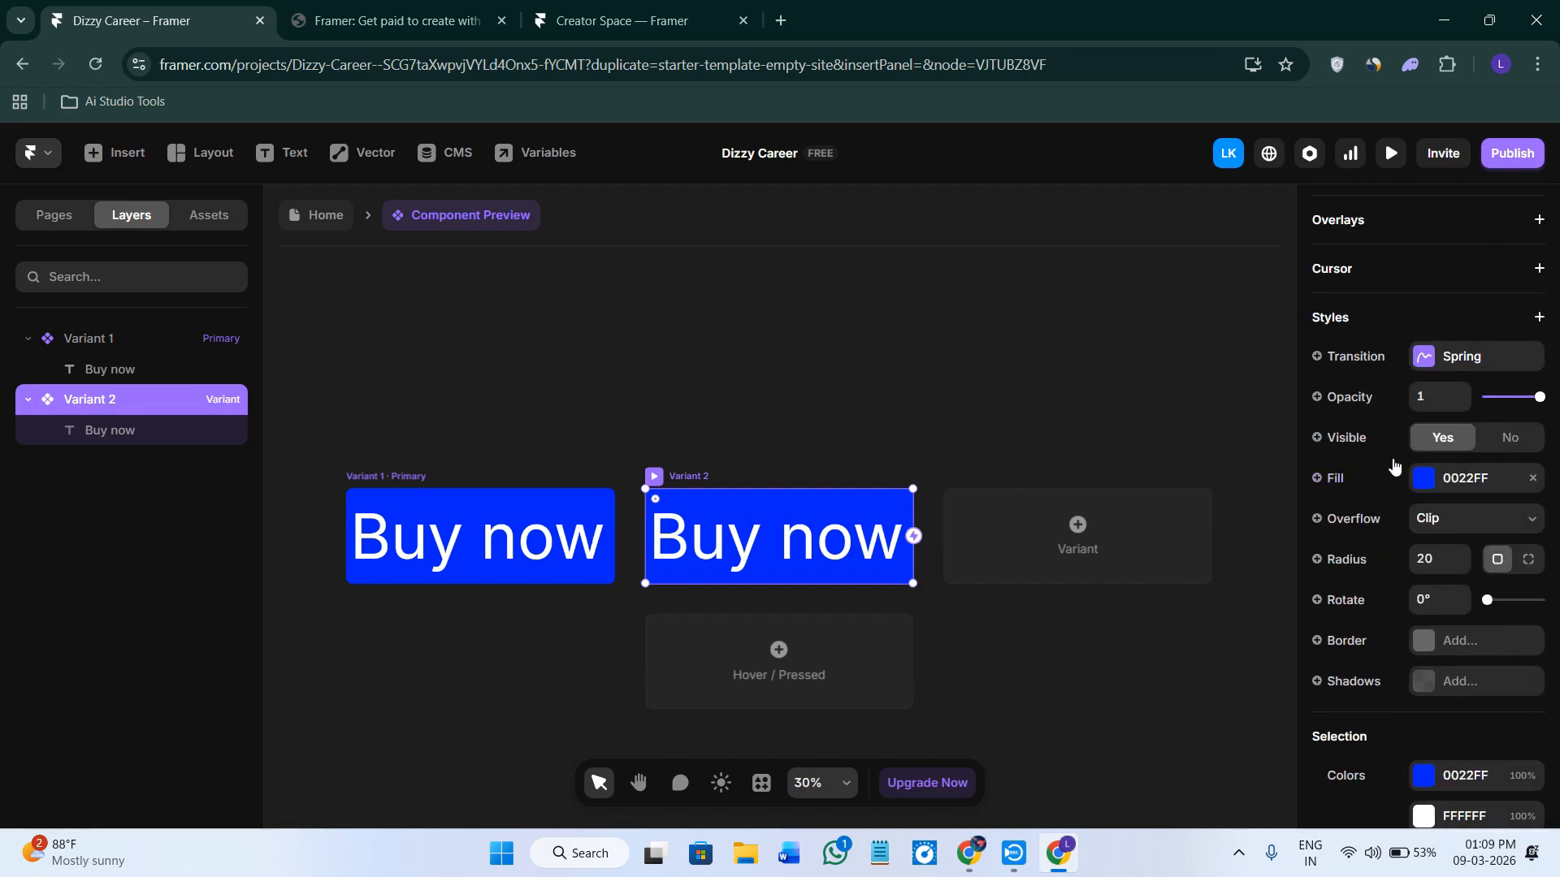
pyautogui.click(1443, 483)
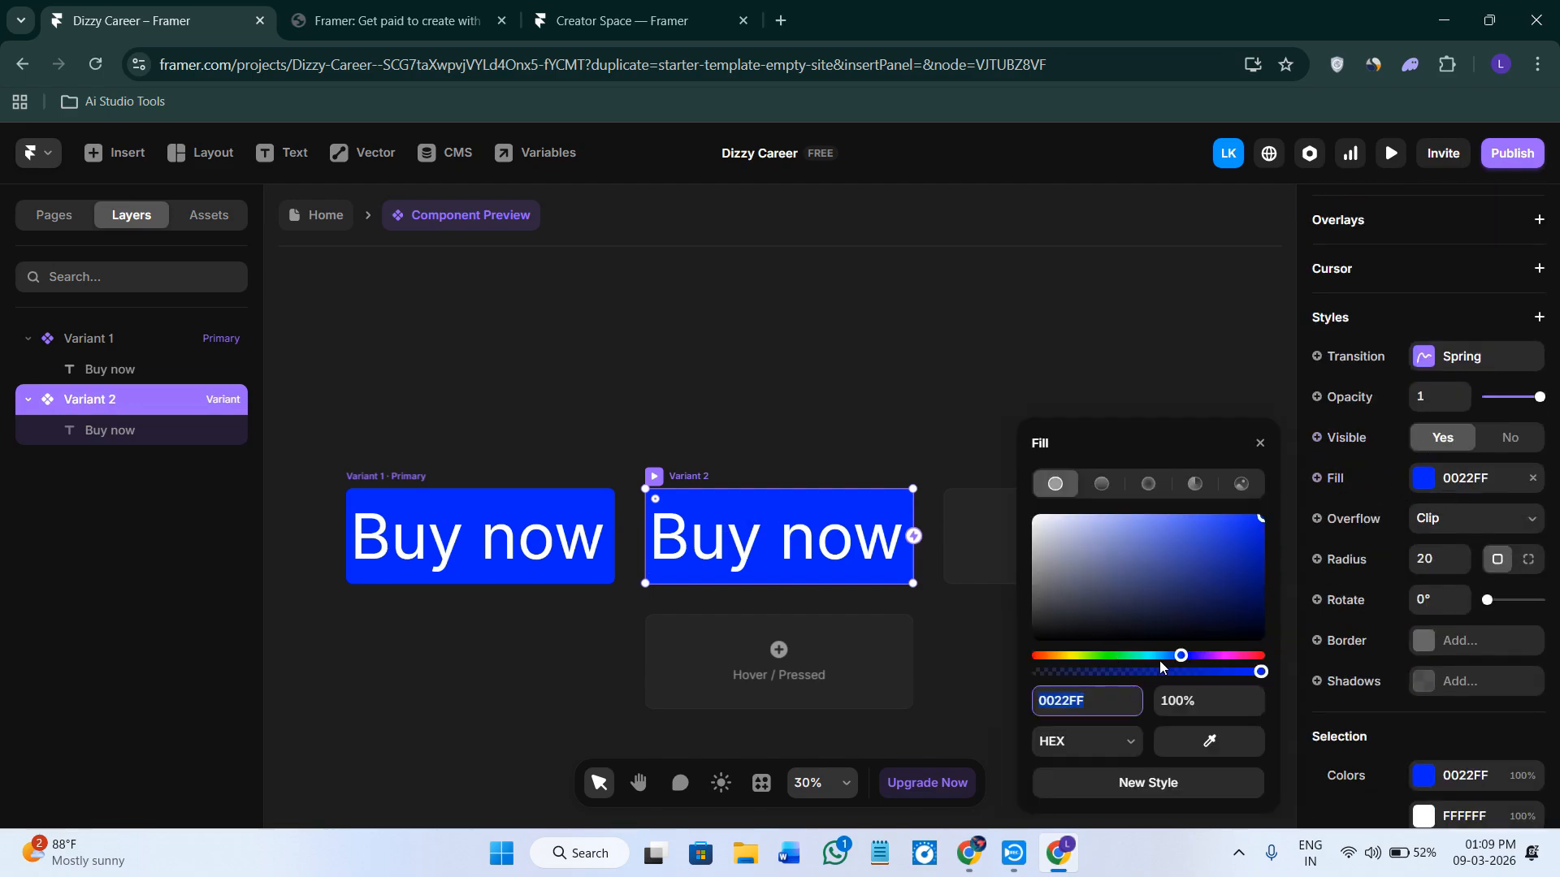
pyautogui.moveTo(1181, 654); pyautogui.dragTo(1243, 655)
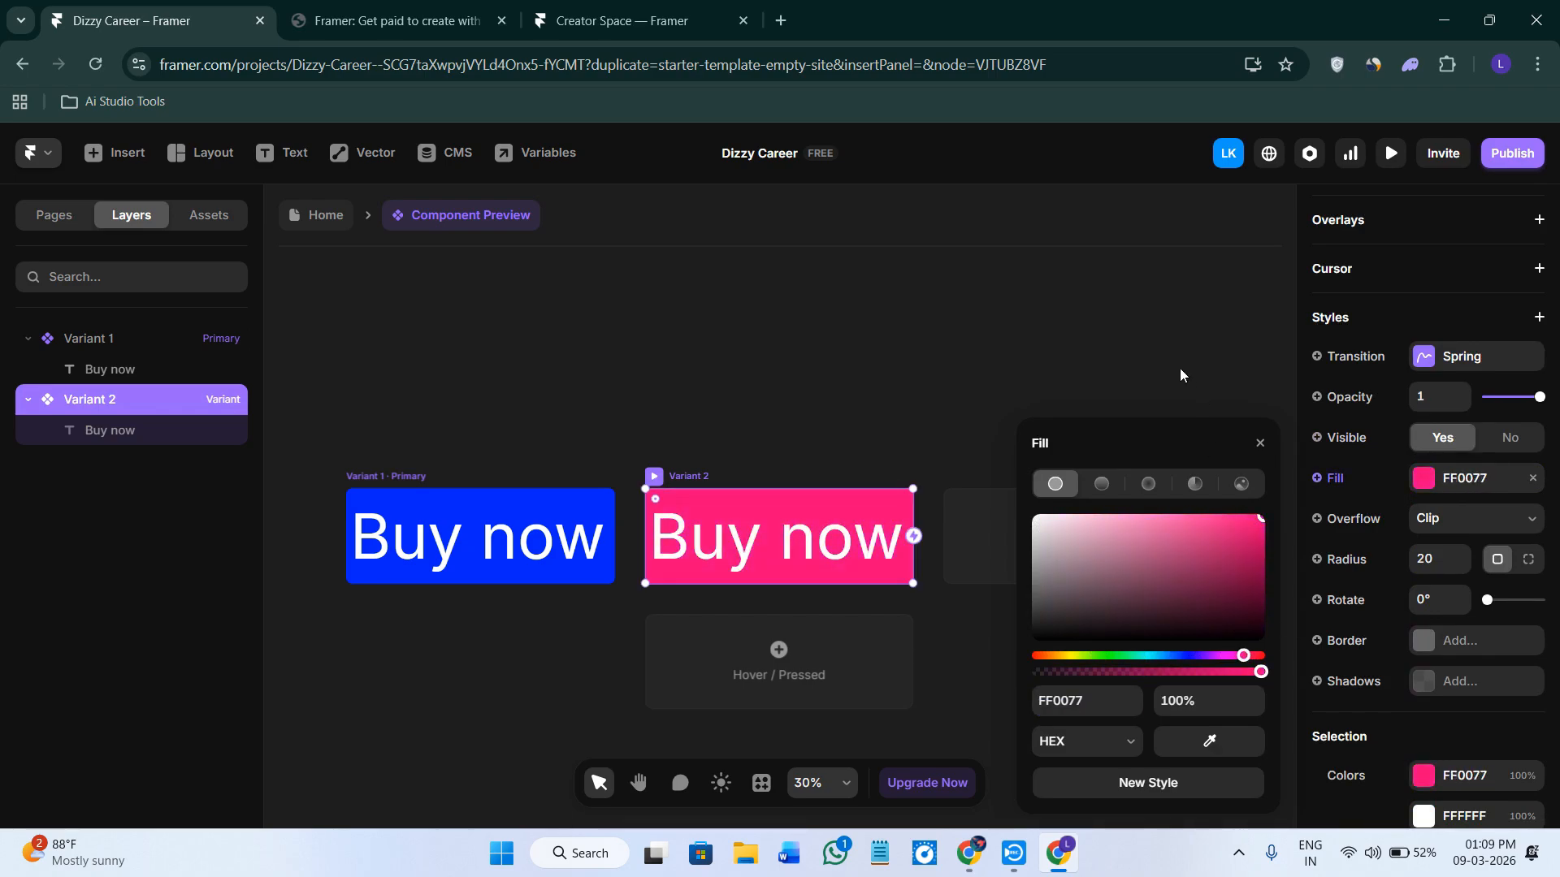
pyautogui.click(1173, 386)
pyautogui.click(811, 524)
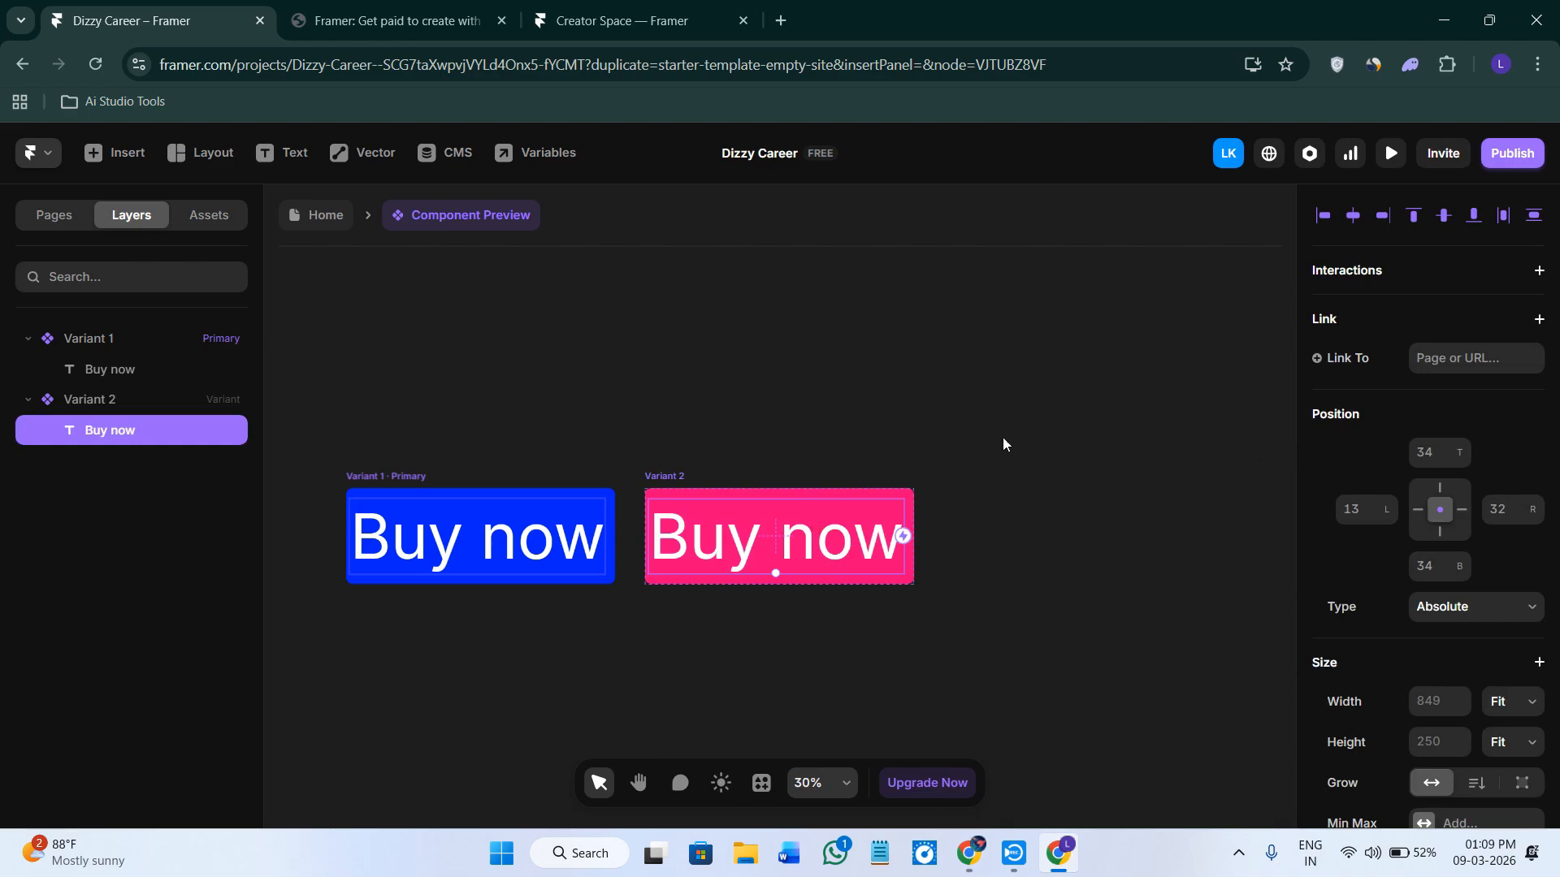
pyautogui.press('Escape')
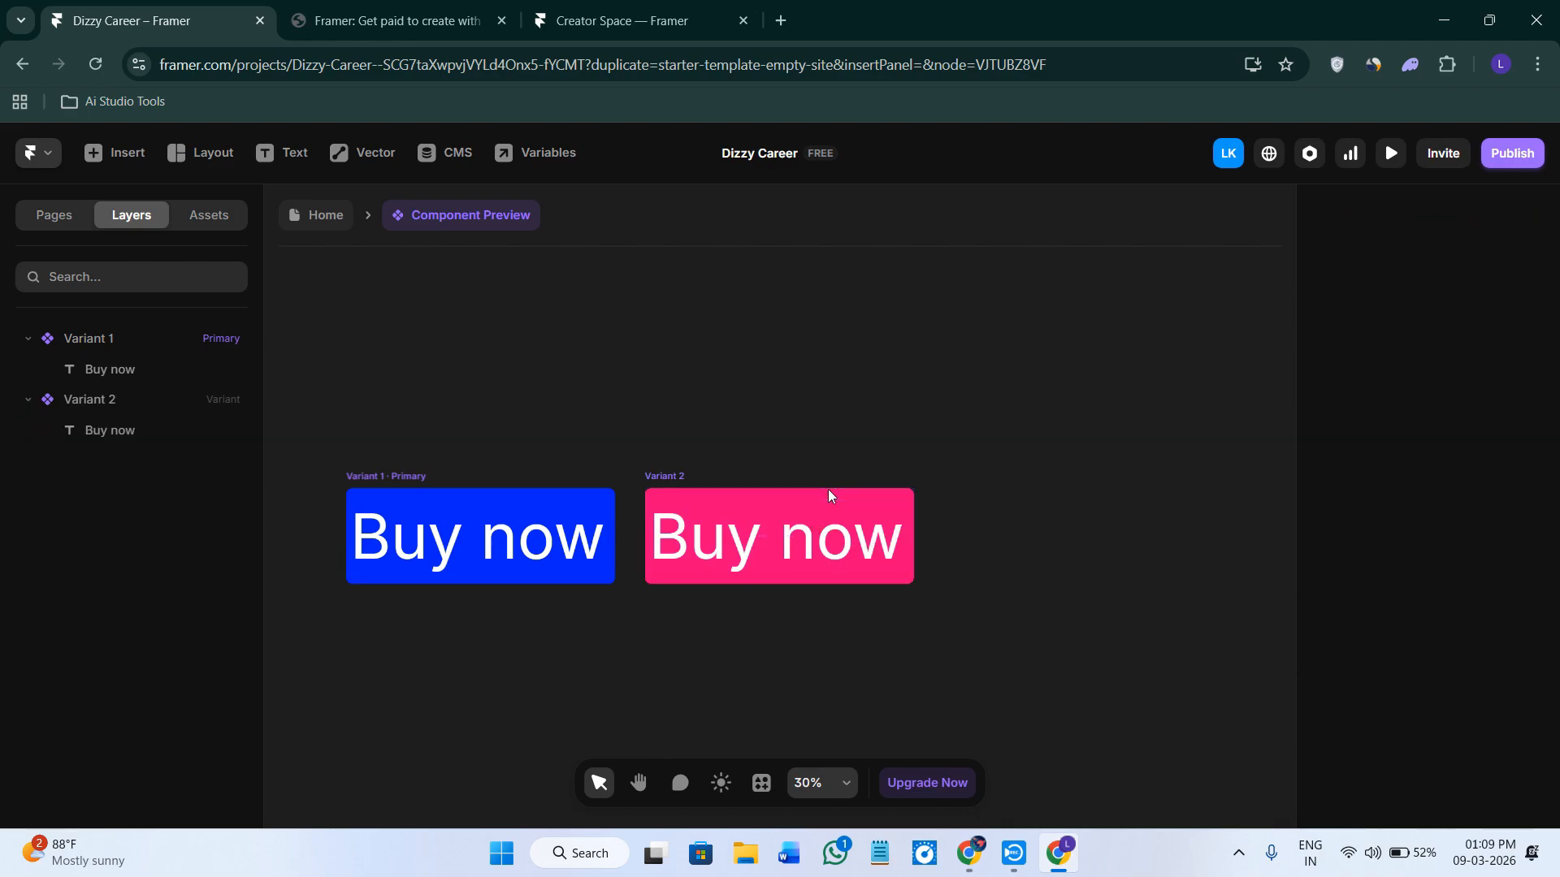
# Add a third variant from Variant 2 and set its fill color to green 84FF00.
pyautogui.click(680, 478)
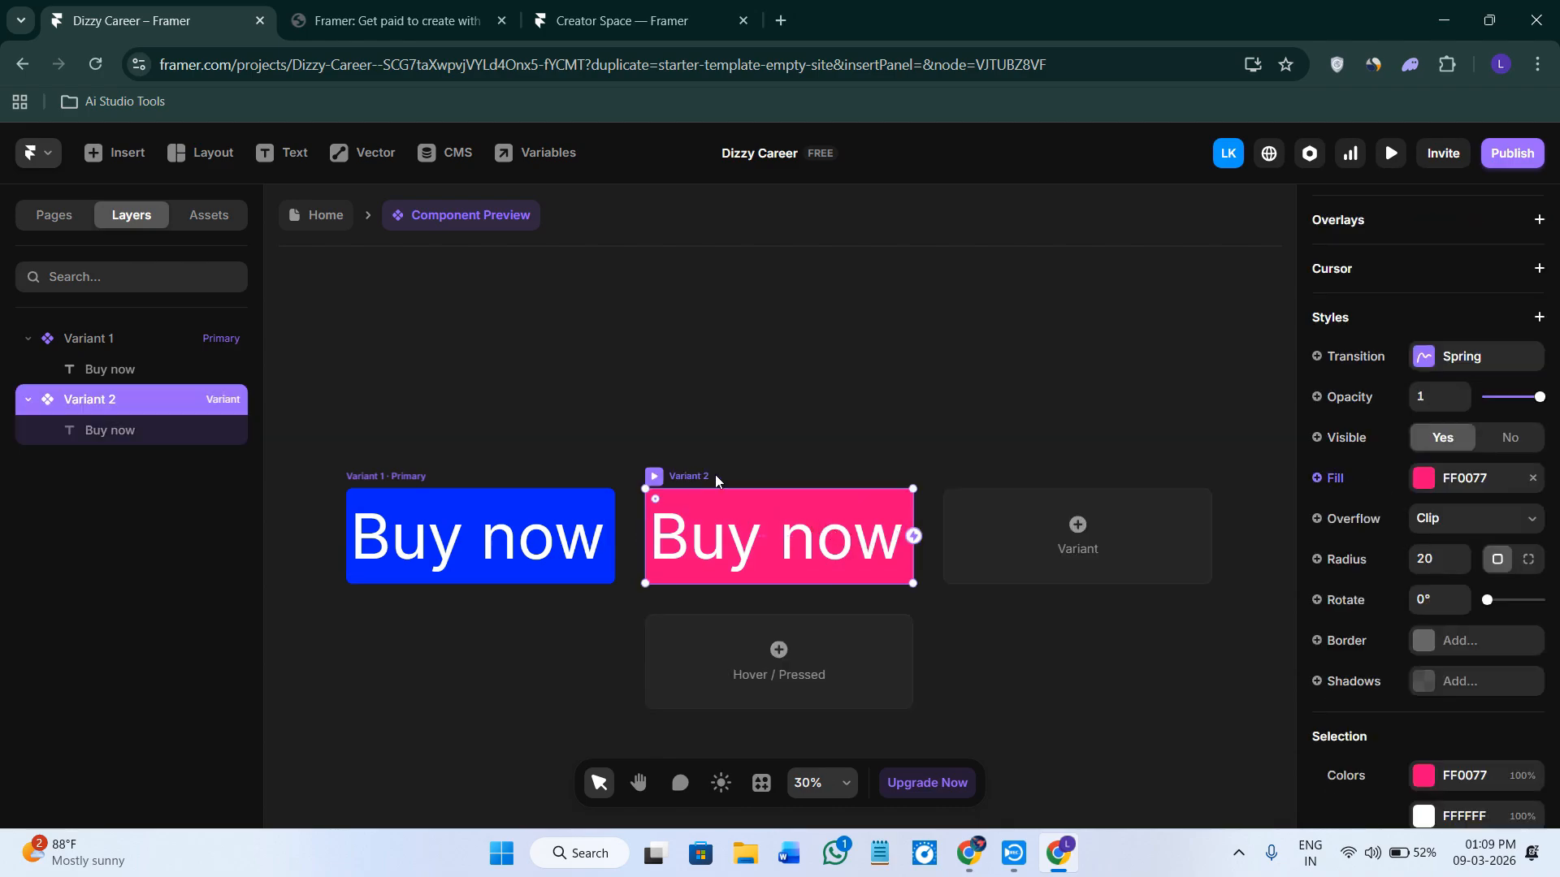
pyautogui.click(1075, 533)
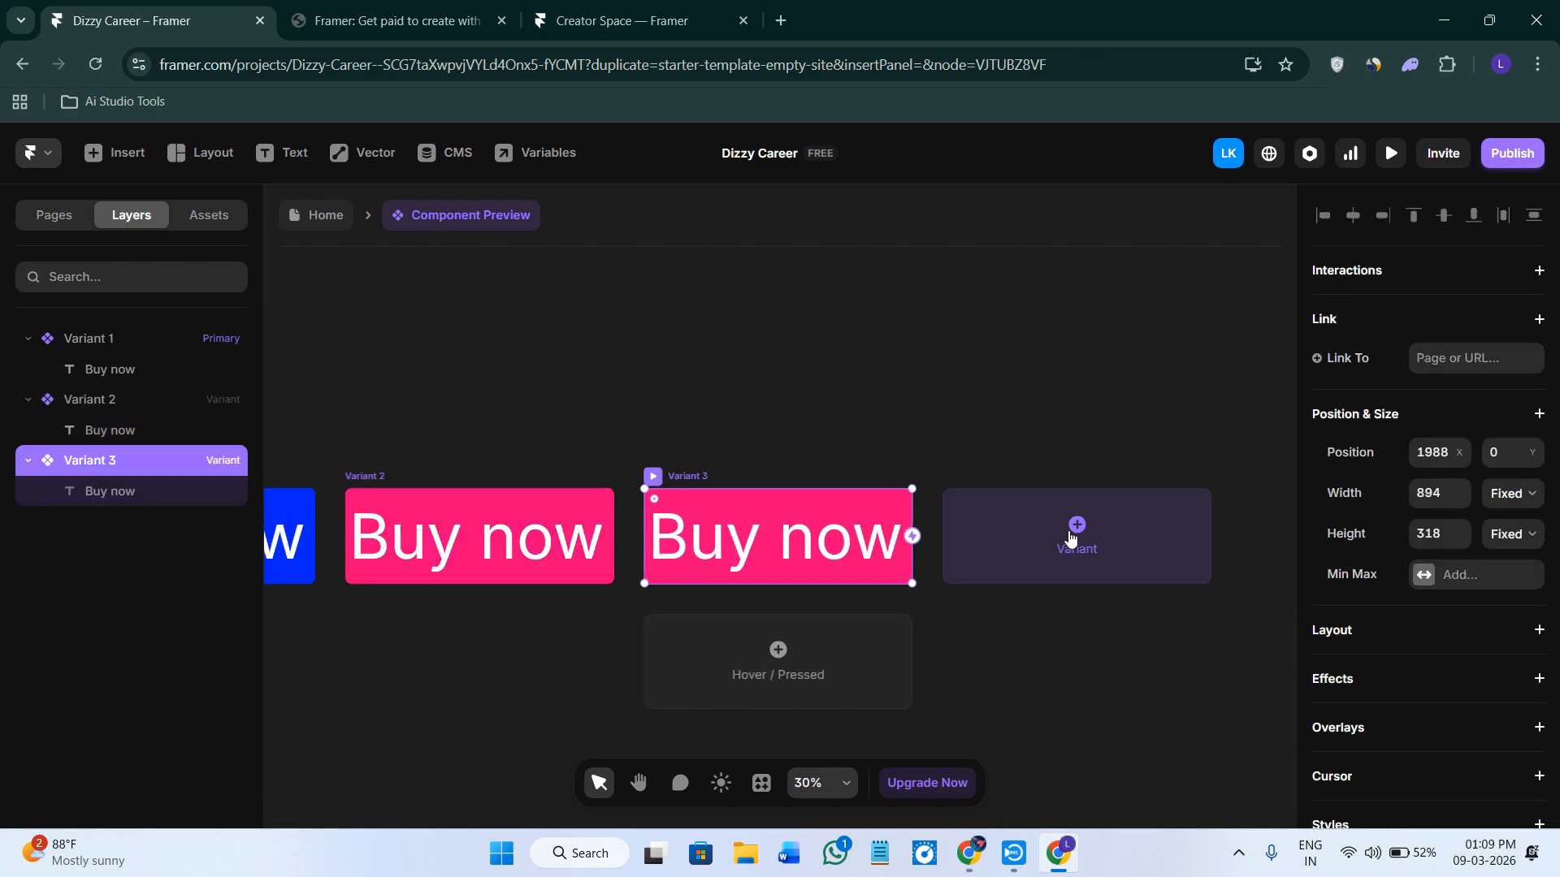
pyautogui.scroll(-6, 1422, 573)
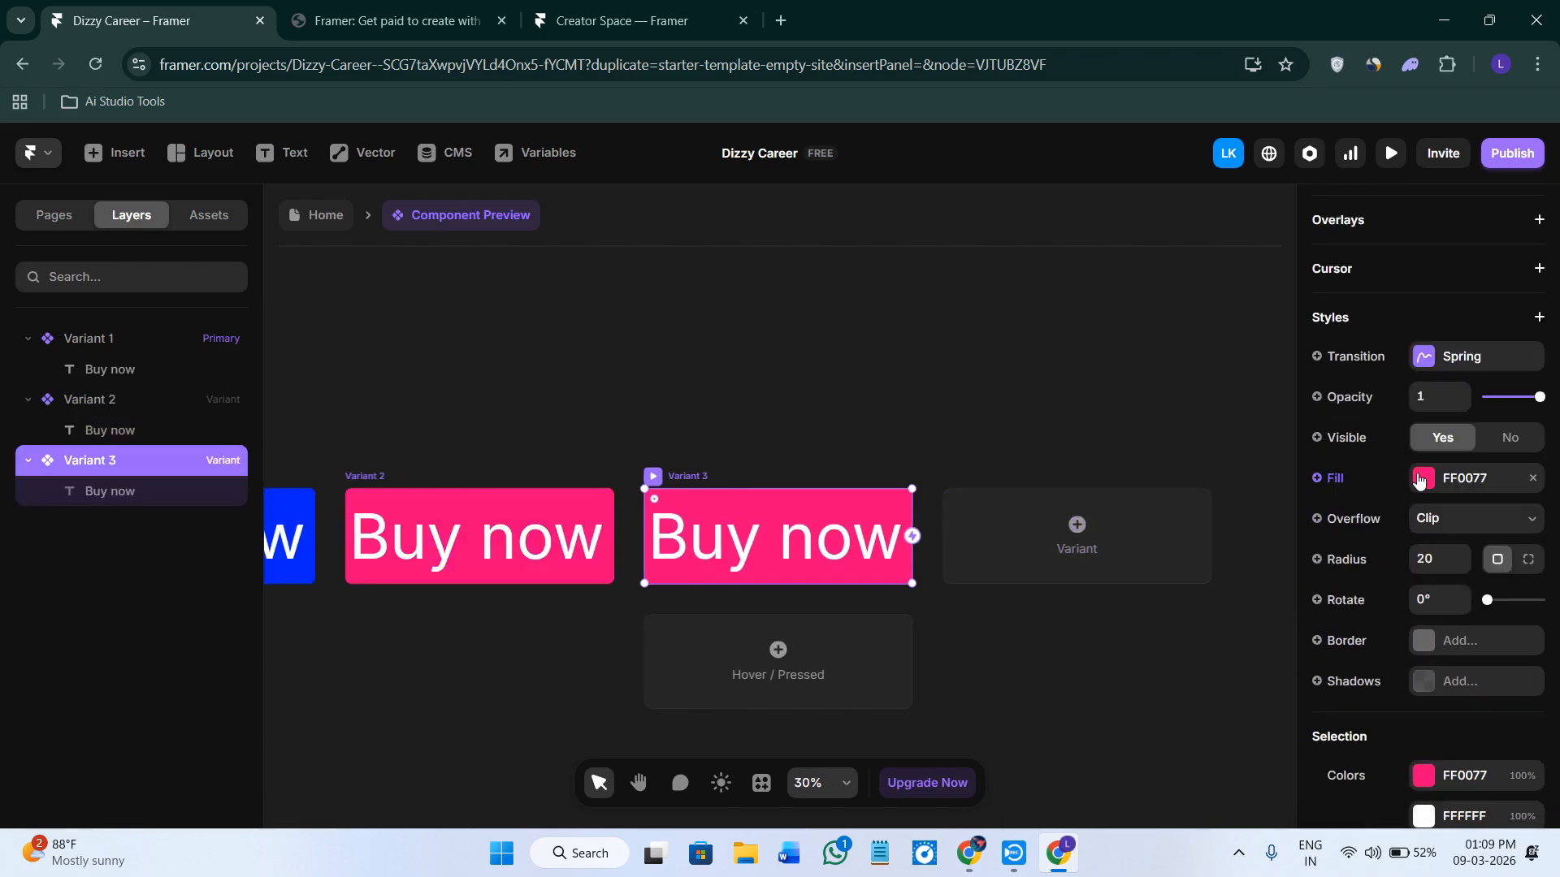
pyautogui.click(1423, 479)
pyautogui.moveTo(1243, 654); pyautogui.dragTo(1087, 657)
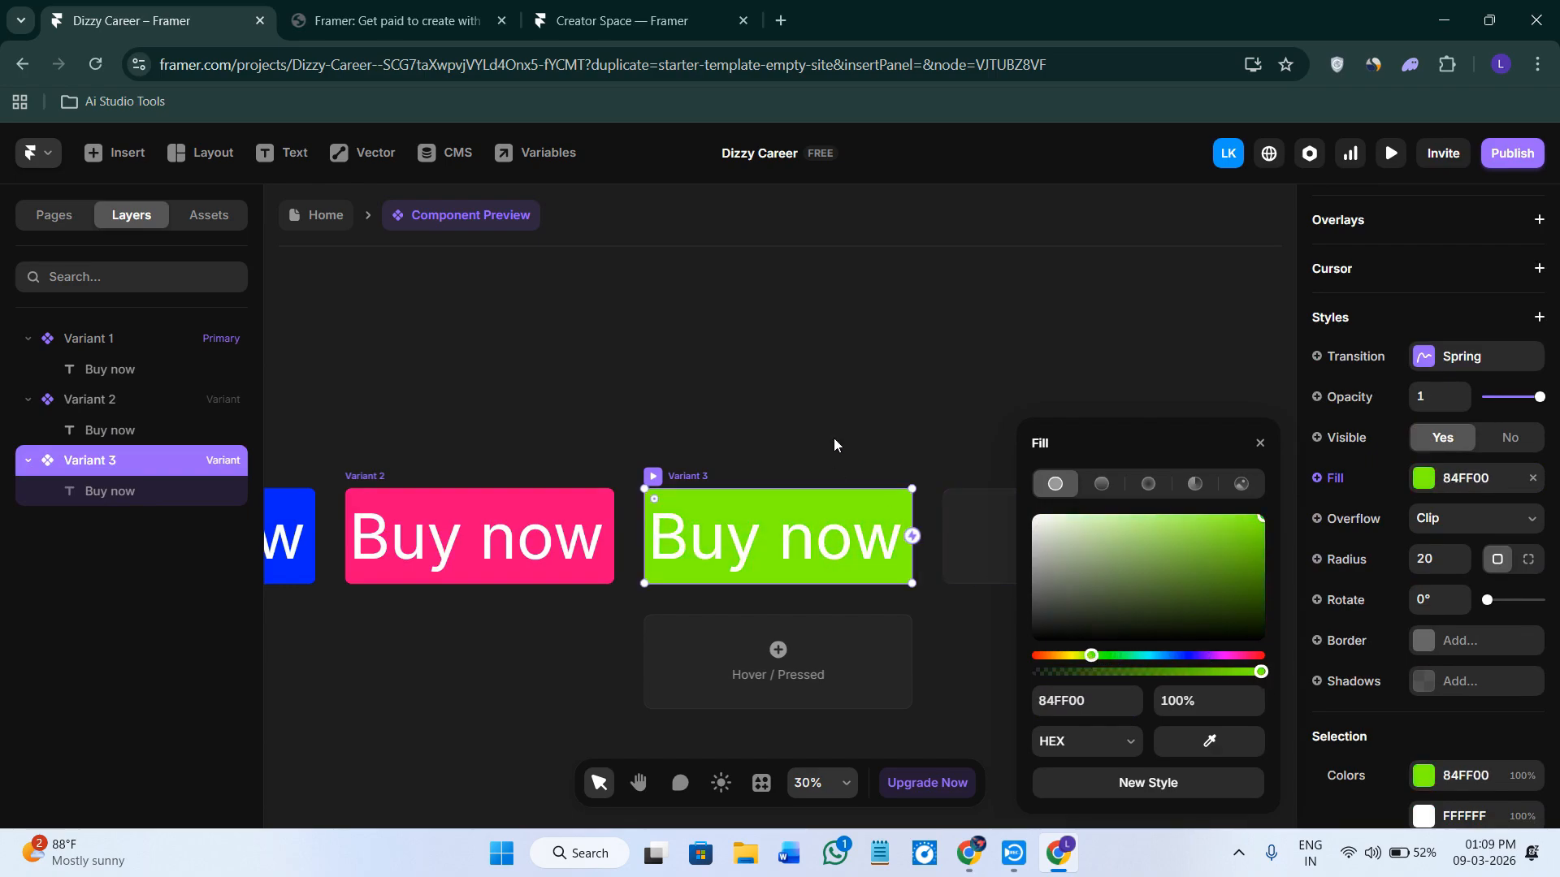
pyautogui.click(836, 436)
# Add a Hover state variant for Variant 3.
pyautogui.scroll(-1, 845, 446)
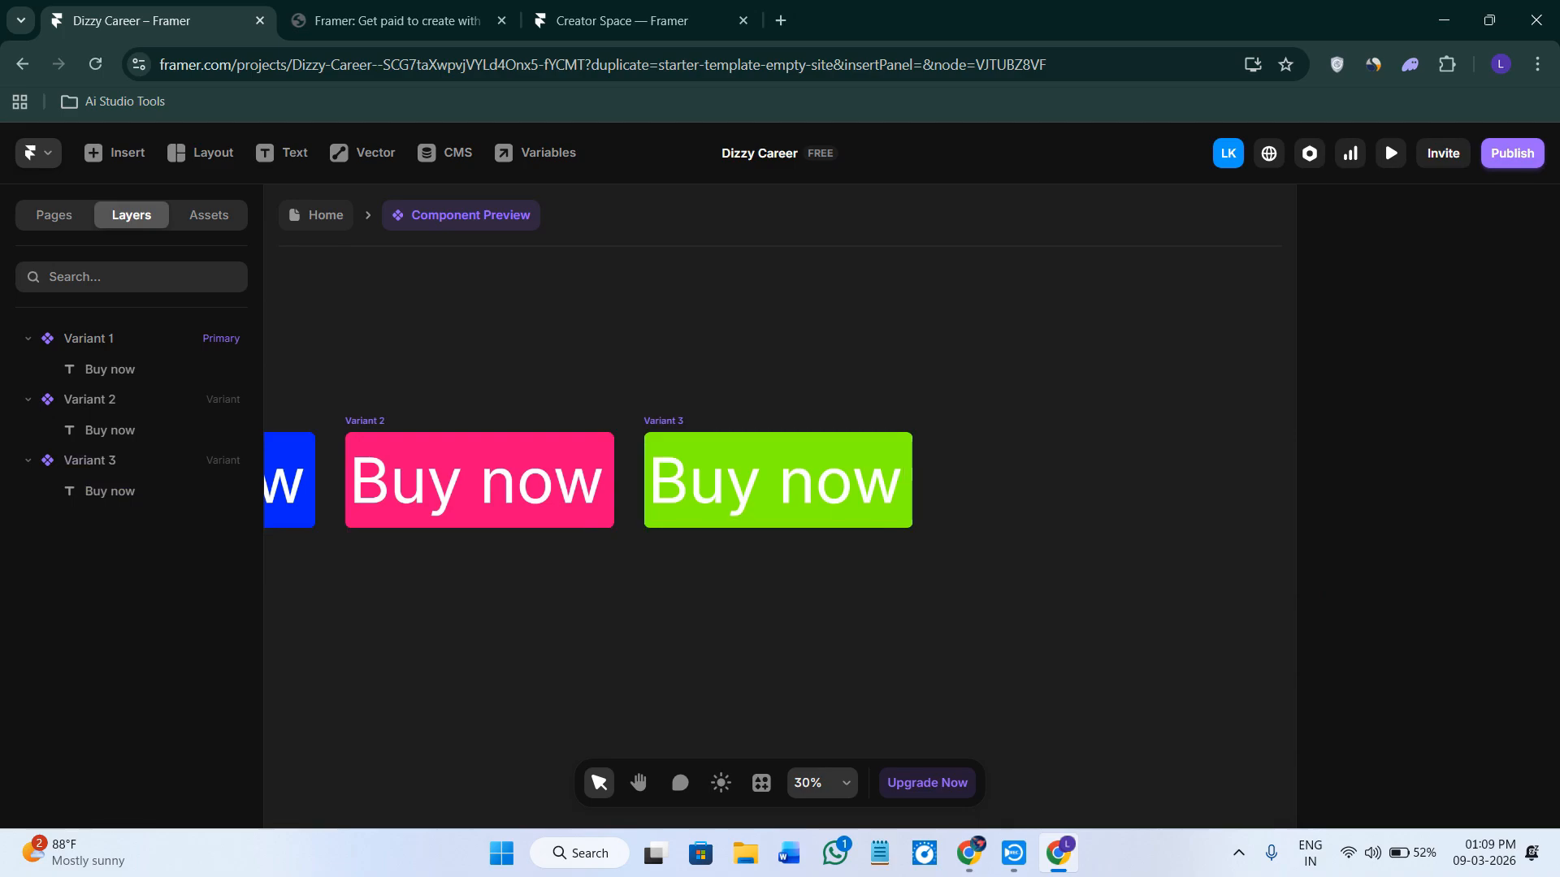
pyautogui.click(662, 419)
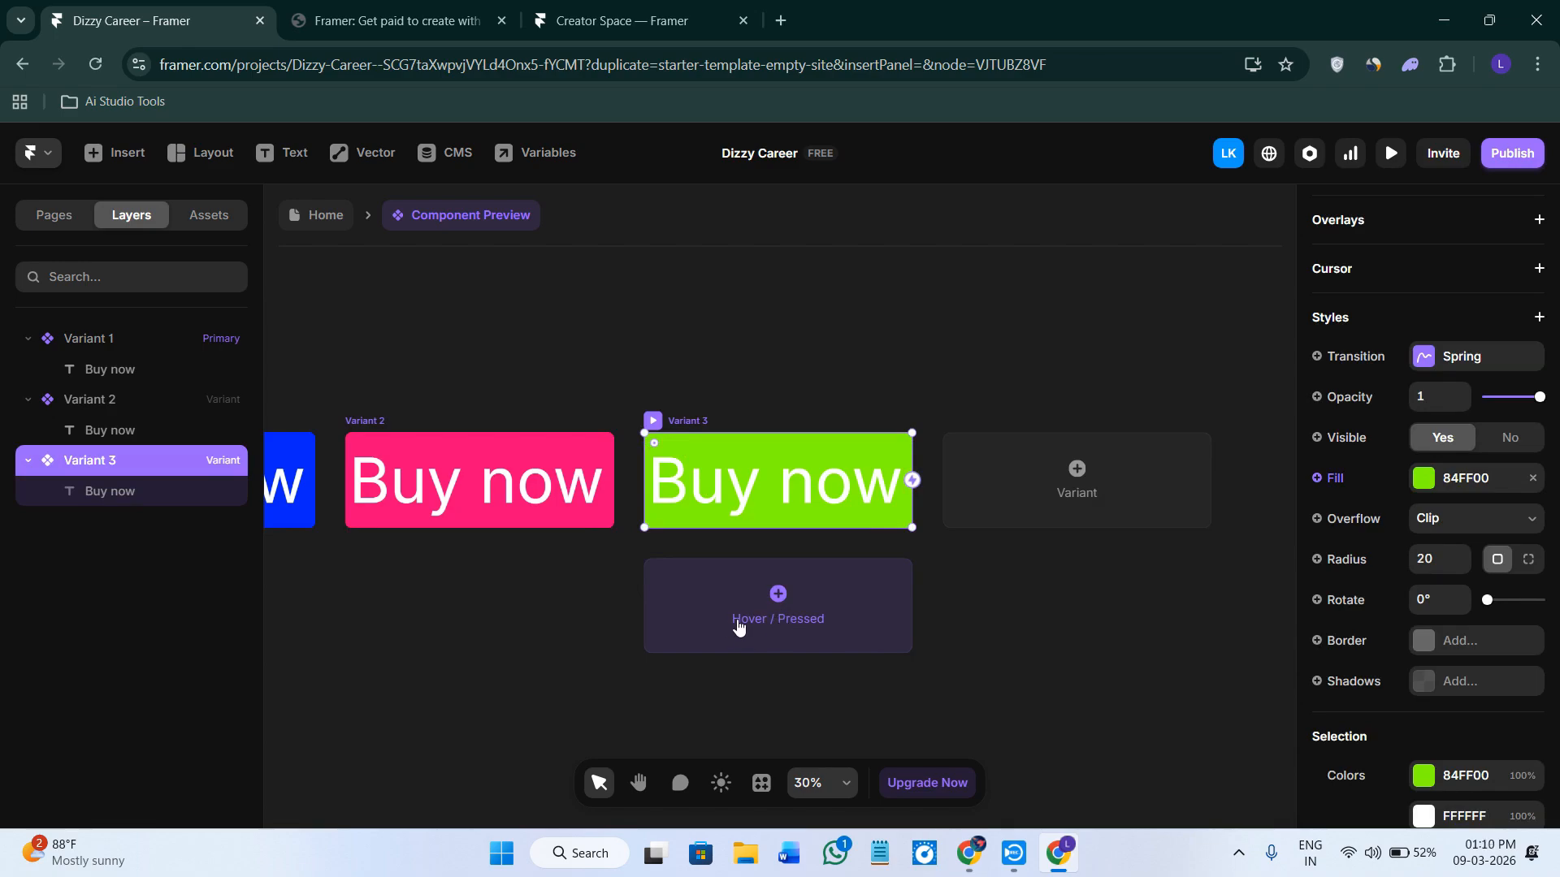
pyautogui.click(774, 619)
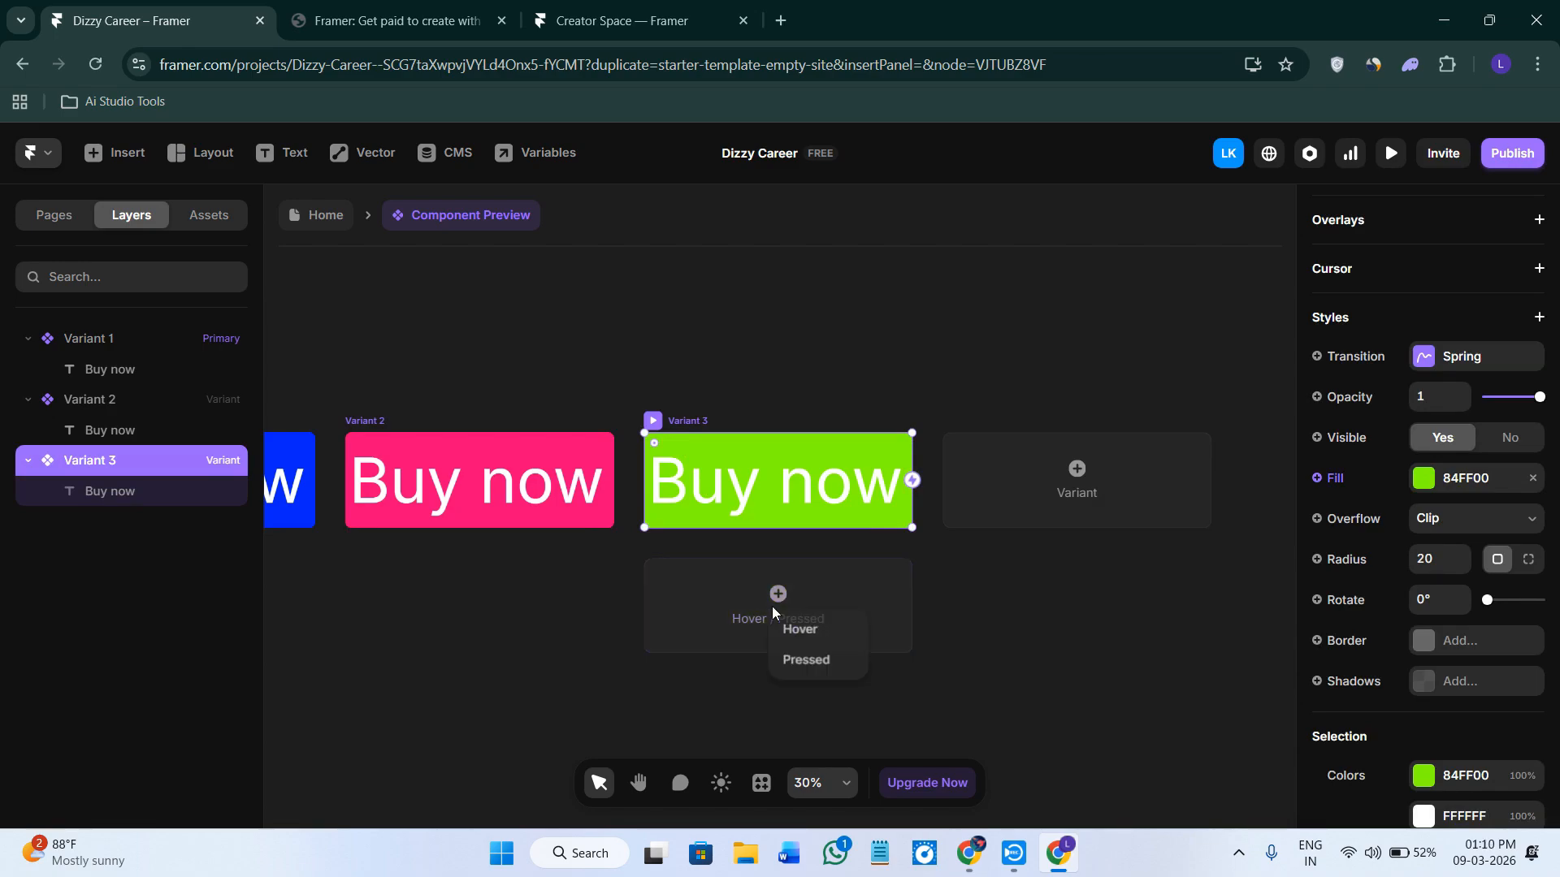
pyautogui.click(822, 630)
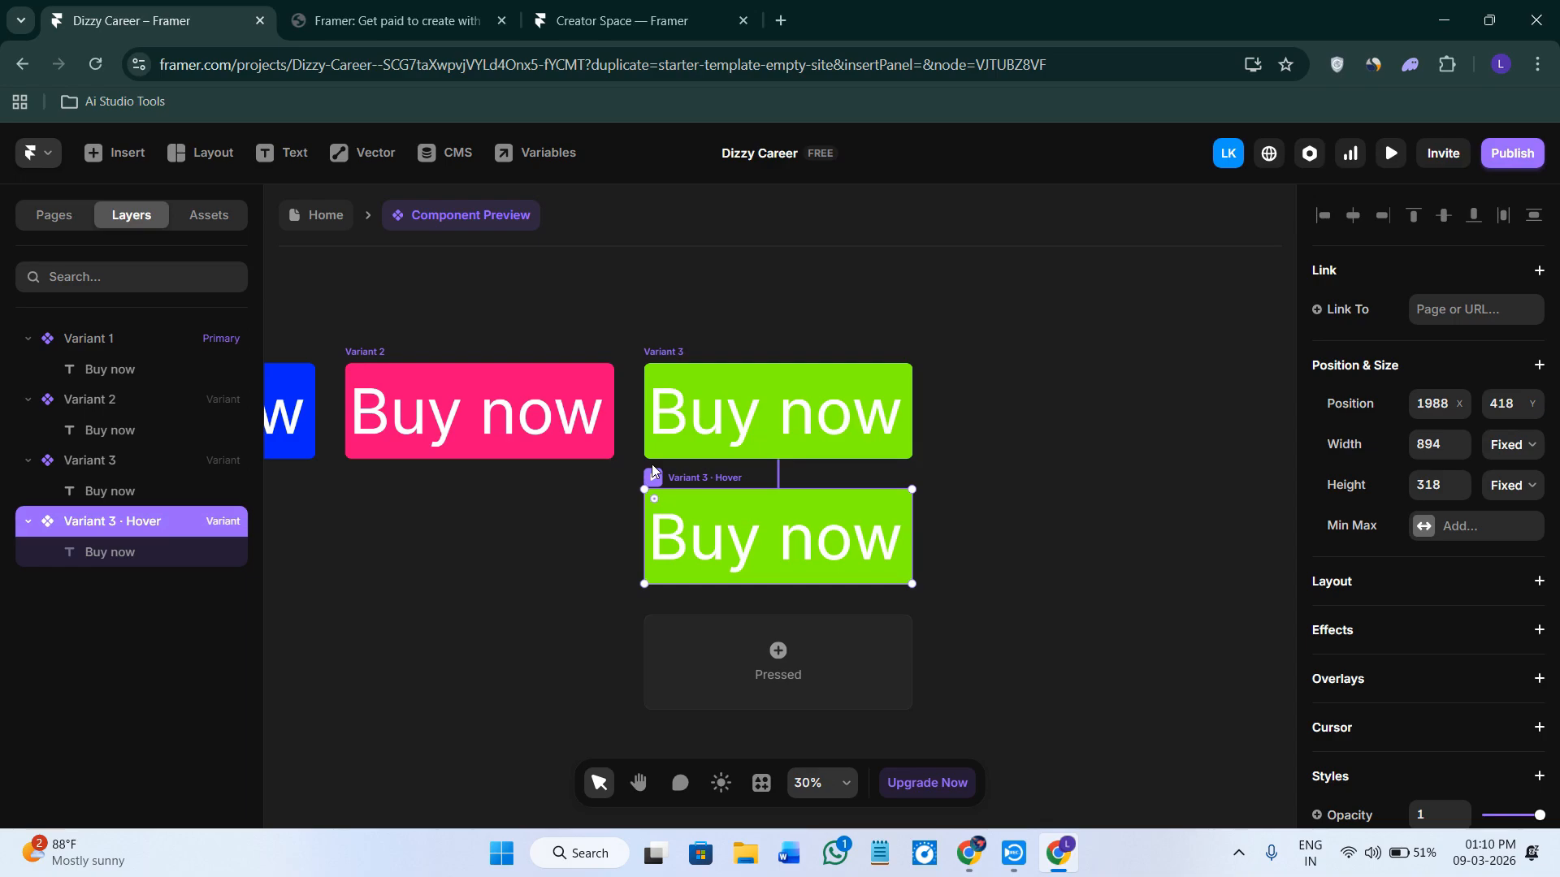
# Create a new page and name it /Primary Button.
pyautogui.click(59, 220)
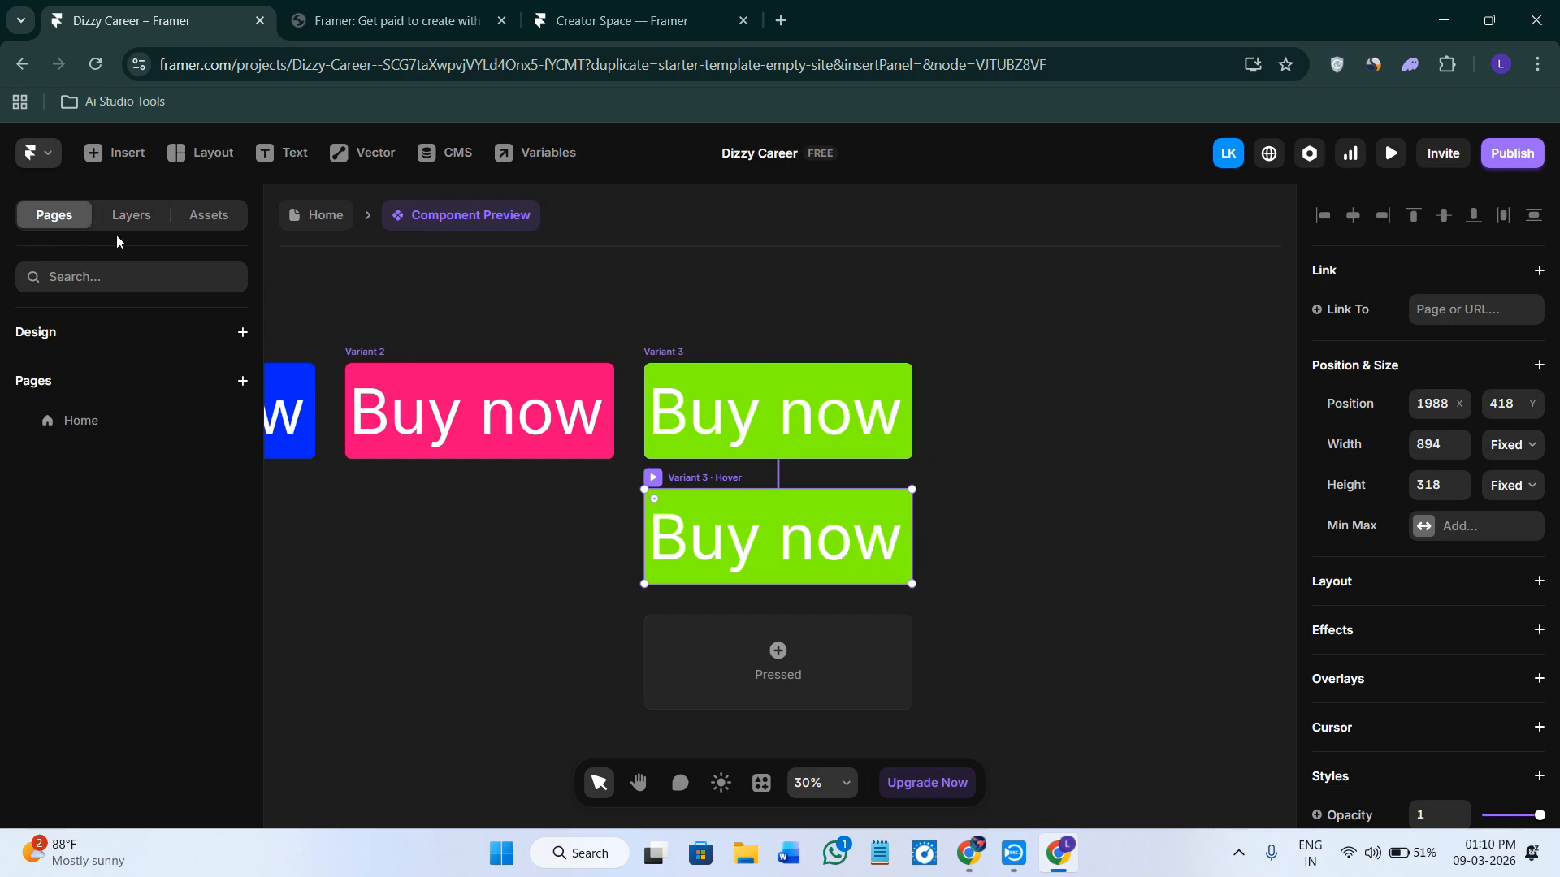
pyautogui.click(242, 380)
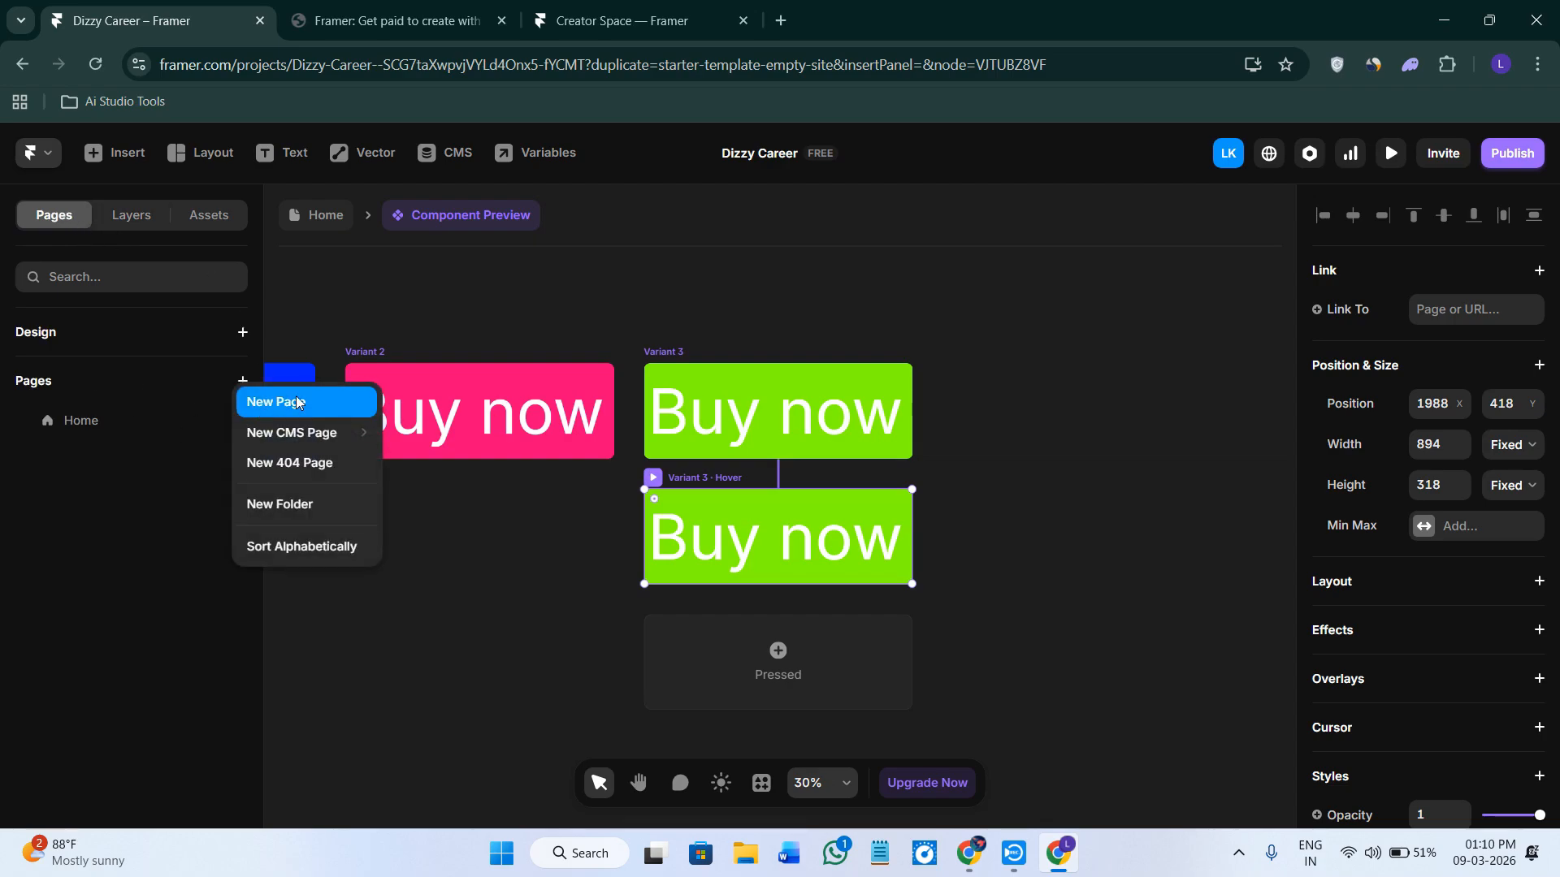
pyautogui.click(260, 410)
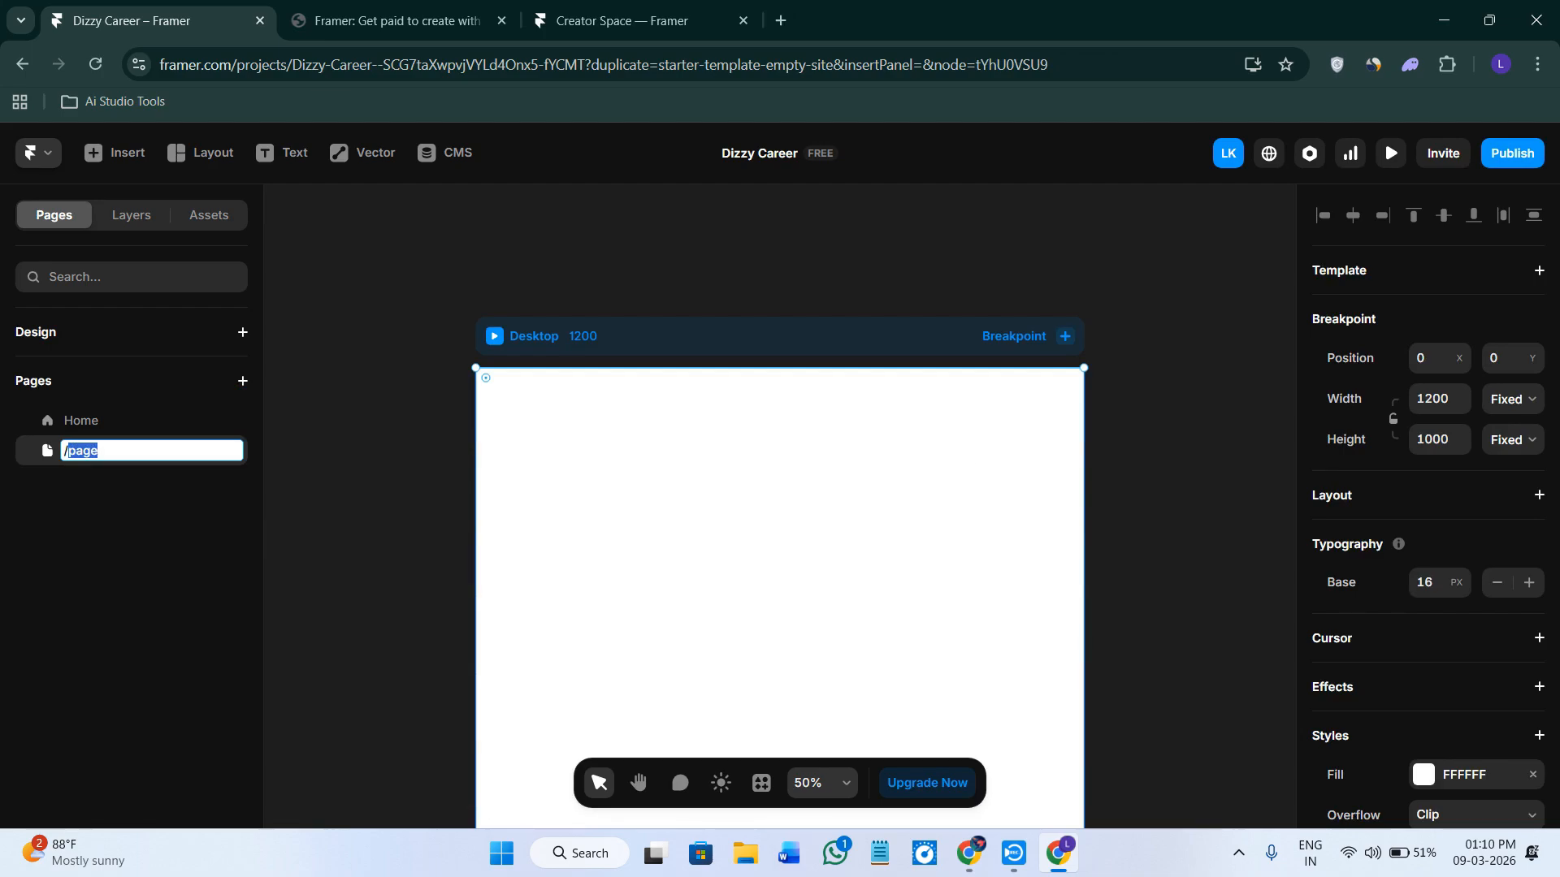
pyautogui.hotkey('alt', 'Tab')
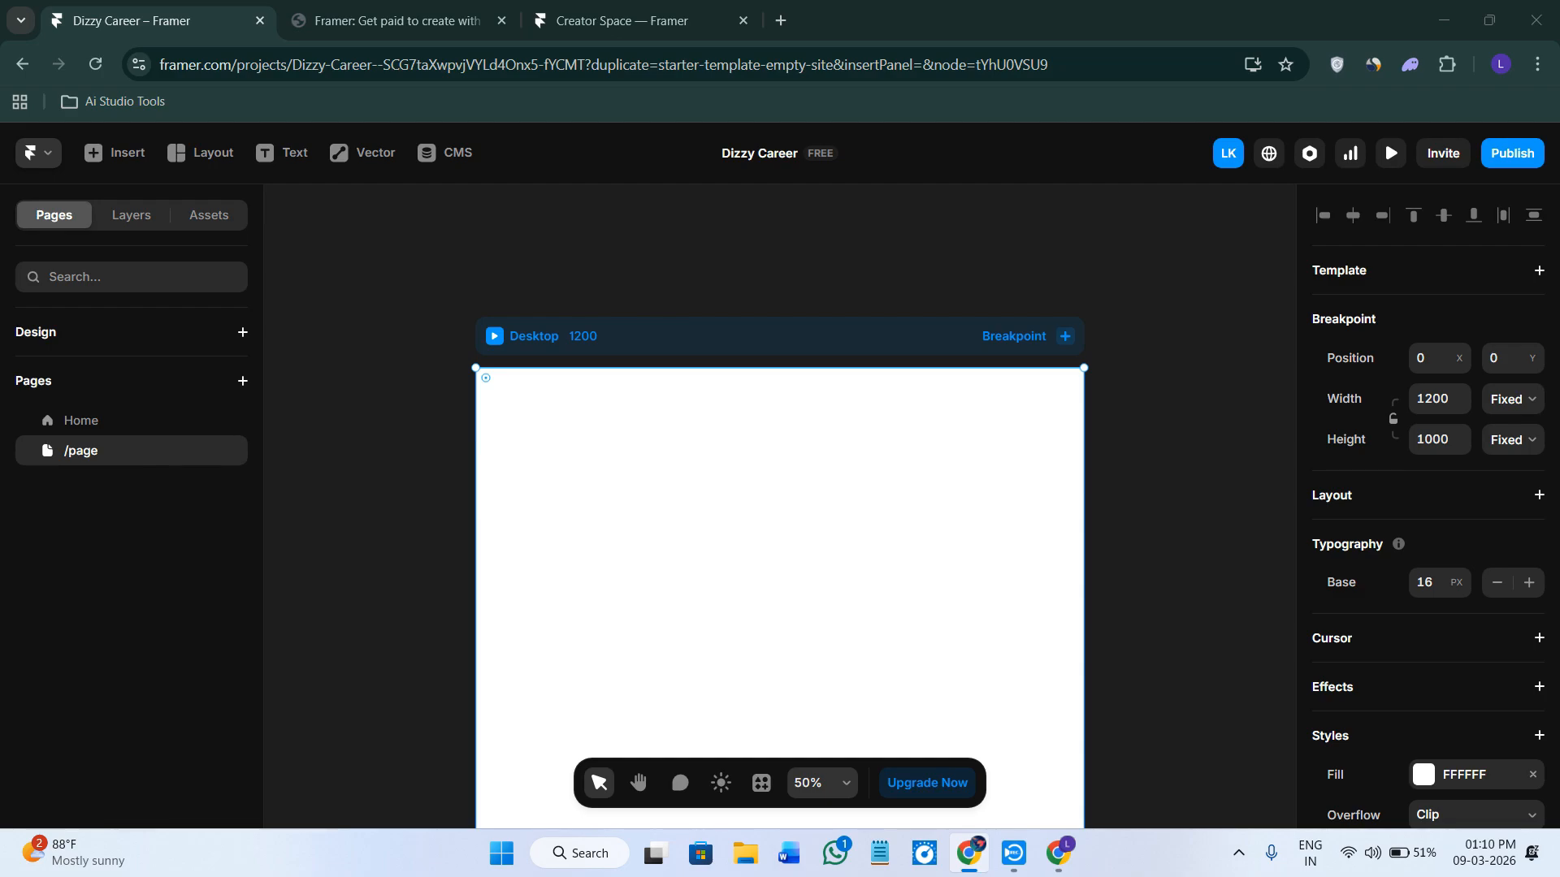
pyautogui.doubleClick(104, 452)
pyautogui.write('/Primary Button')
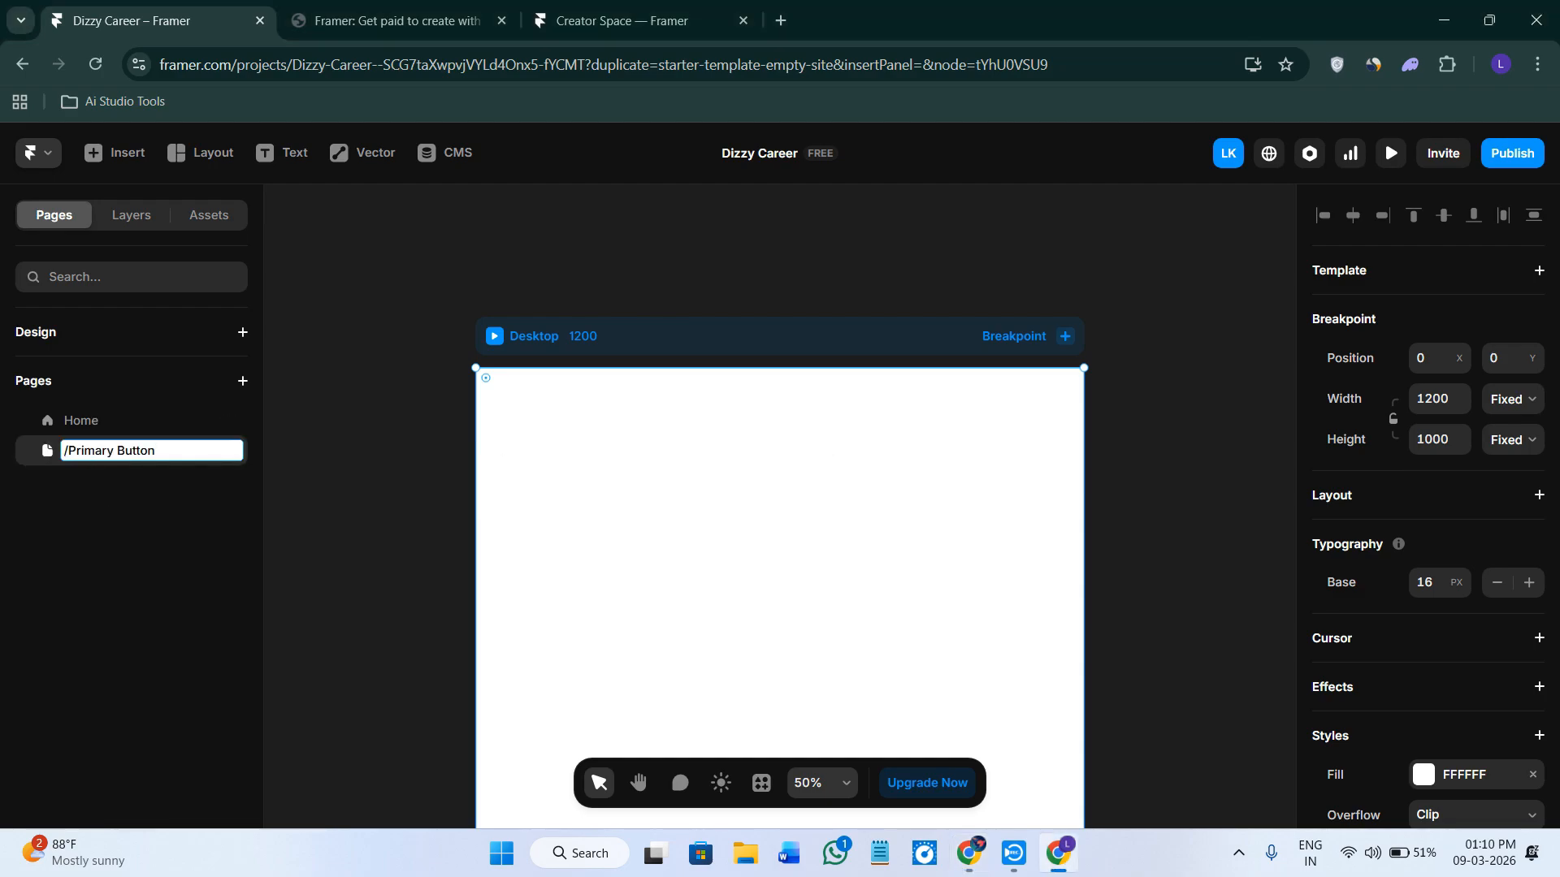
# Confirm the new page's name by pasting /Primary Button into its name field again.
pyautogui.hotkey('alt', 'Tab')
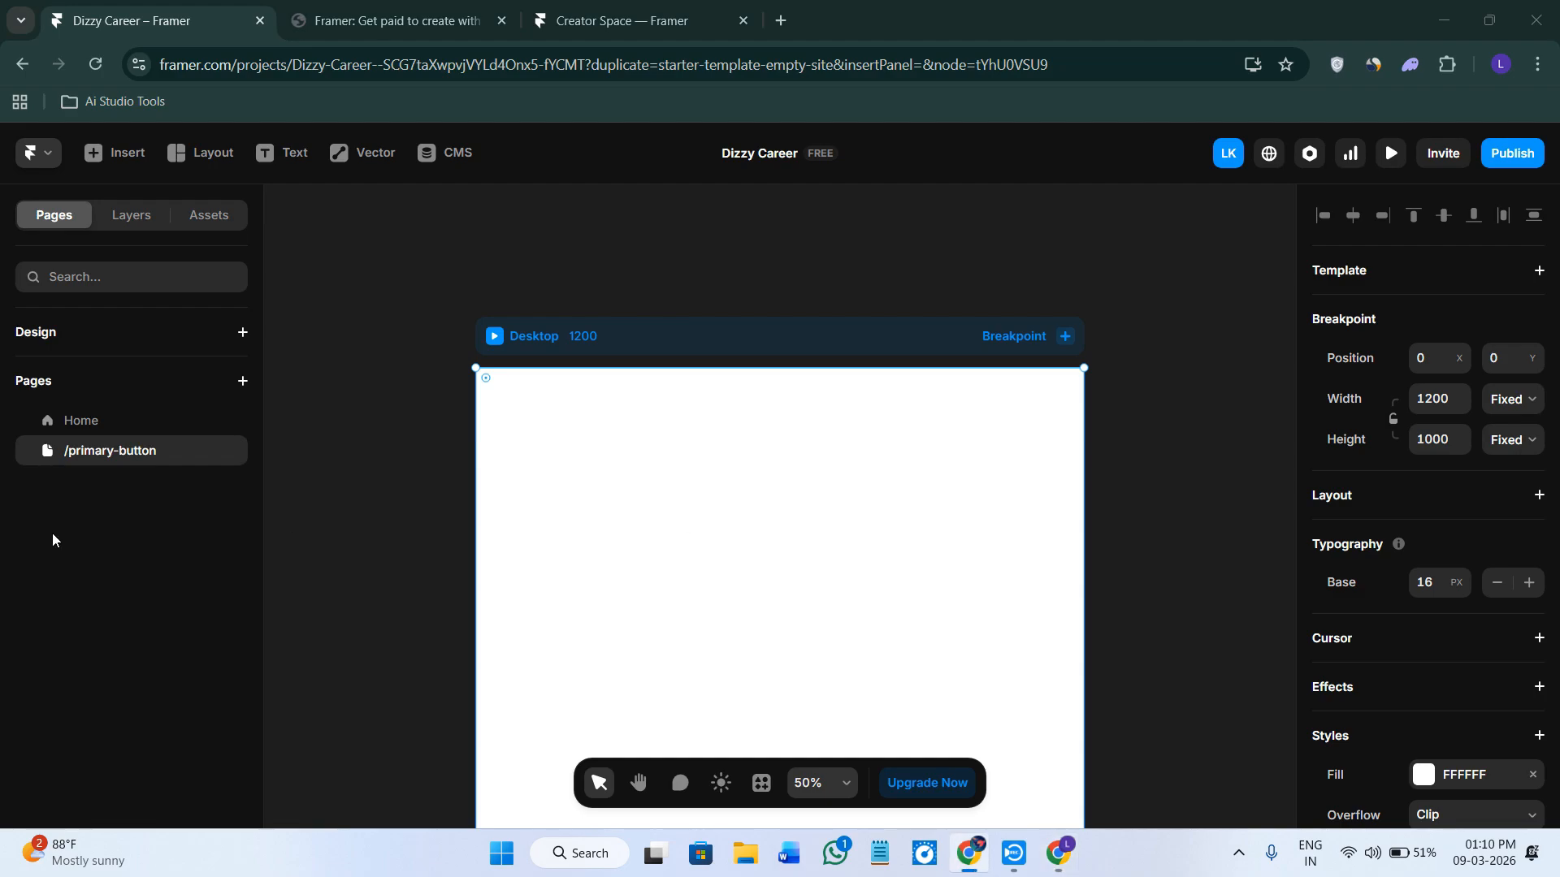
pyautogui.doubleClick(181, 450)
pyautogui.write('Primary Button')
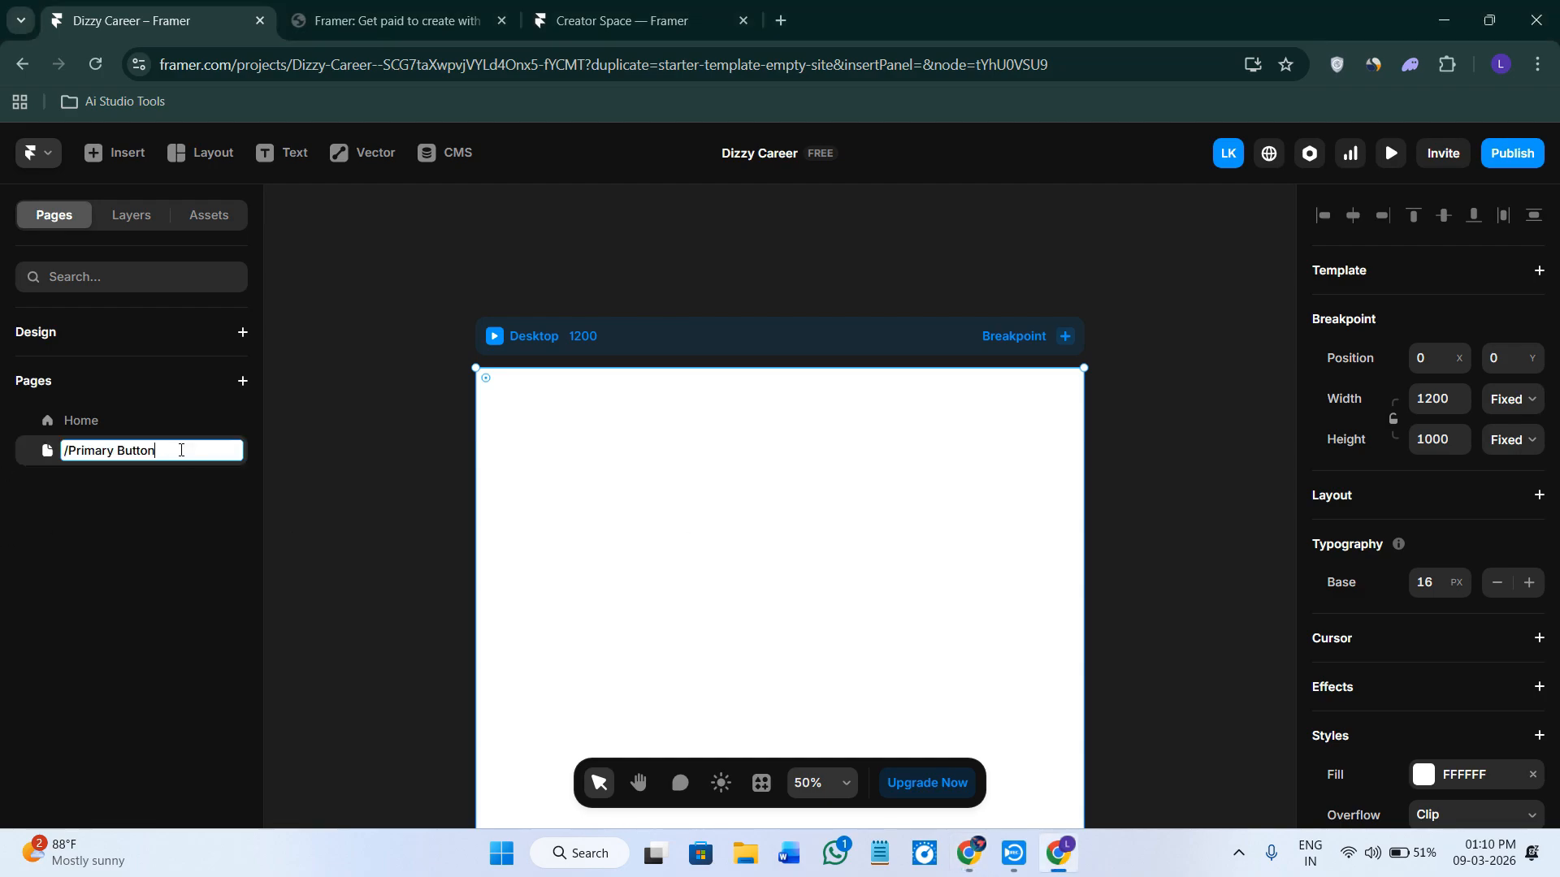
pyautogui.hotkey('alt', 'Tab')
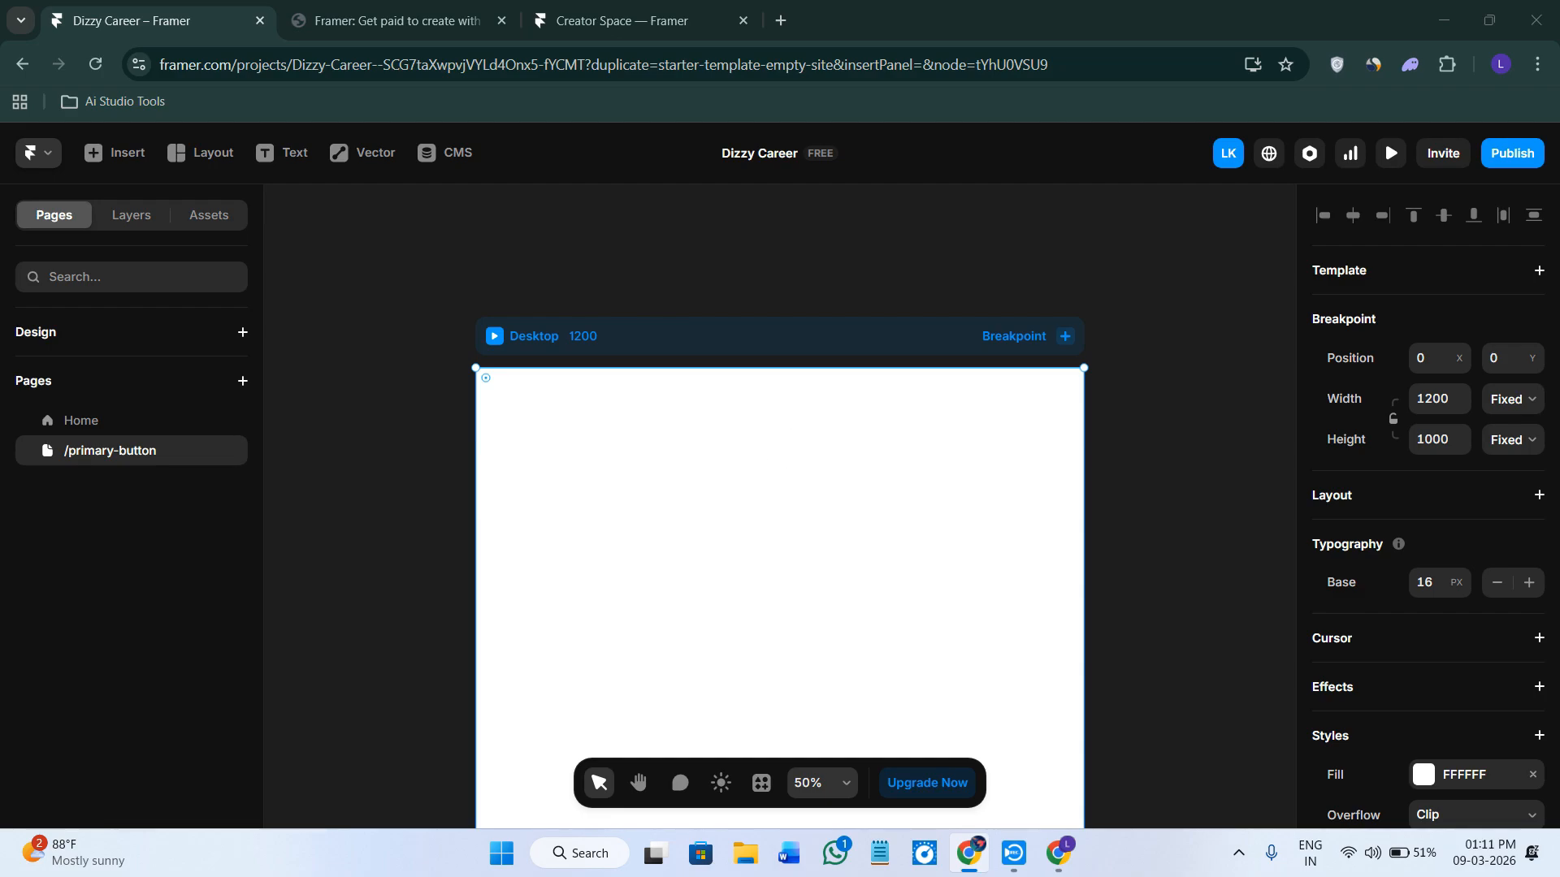
# Publish the site and open its live link in a new browser tab.
pyautogui.scroll(-1, 463, 553)
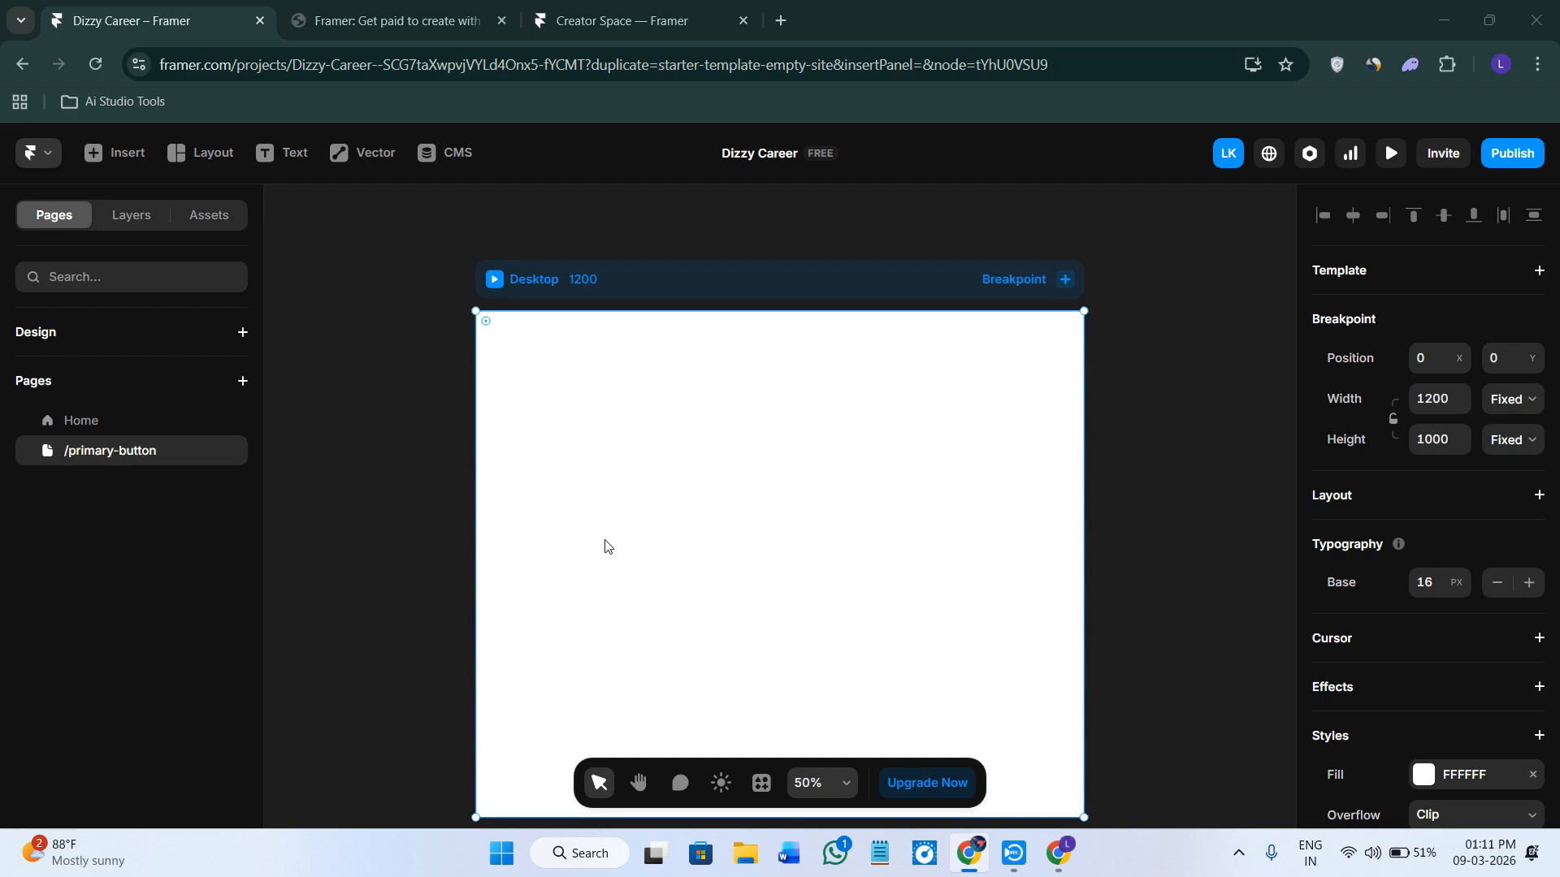
pyautogui.scroll(1, 655, 492)
pyautogui.scroll(-1, 659, 490)
pyautogui.click(1503, 158)
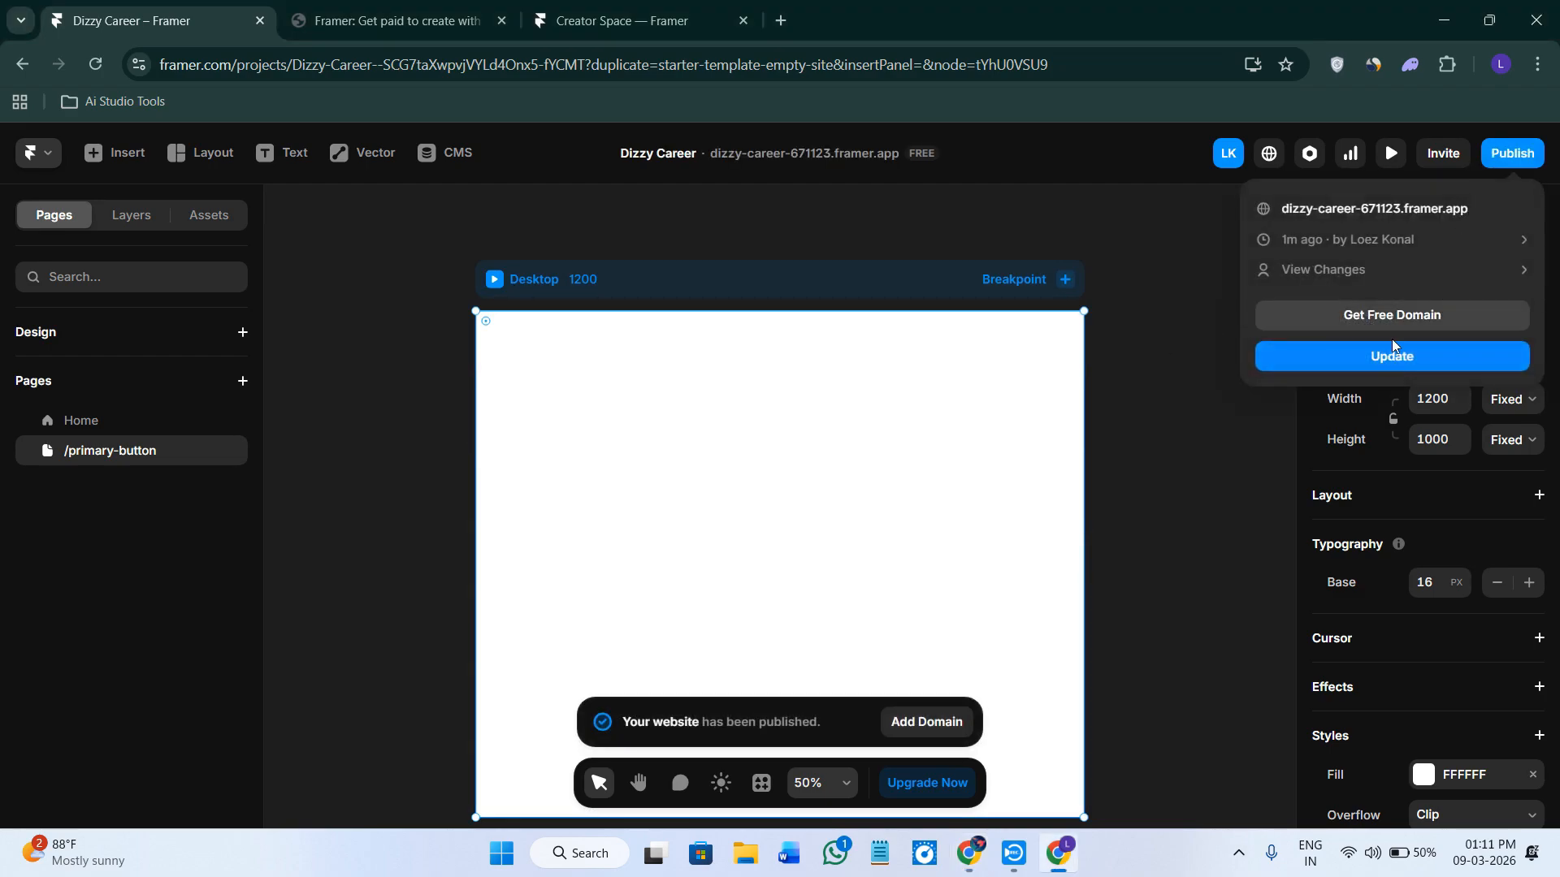
pyautogui.rightClick(1400, 209)
pyautogui.click(1460, 208)
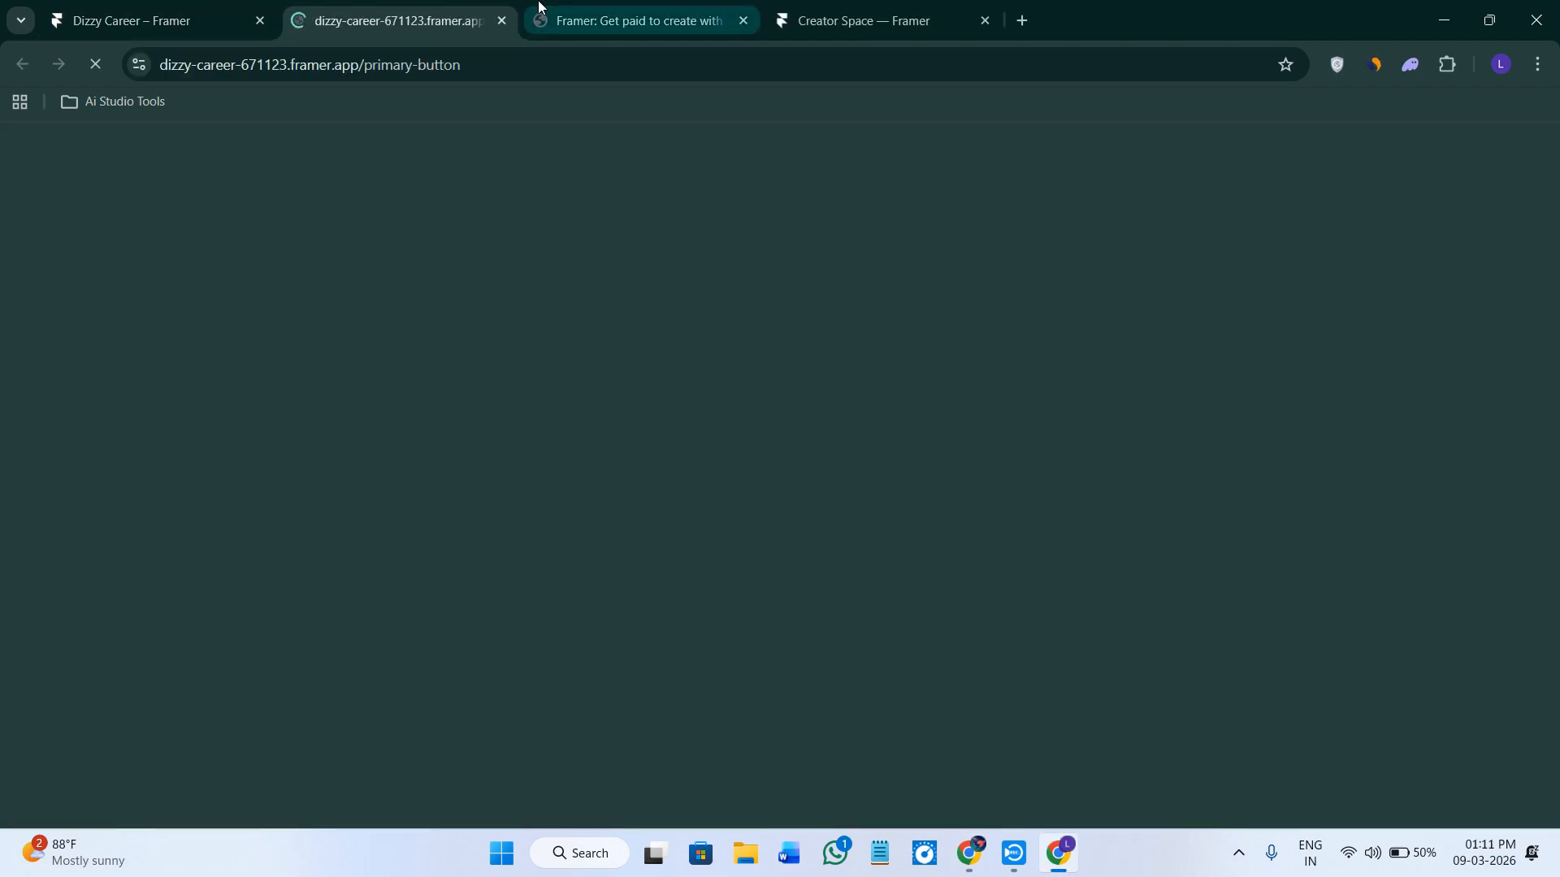
# Close the published site's tab and switch to the Framer creators page.
pyautogui.click(486, 62)
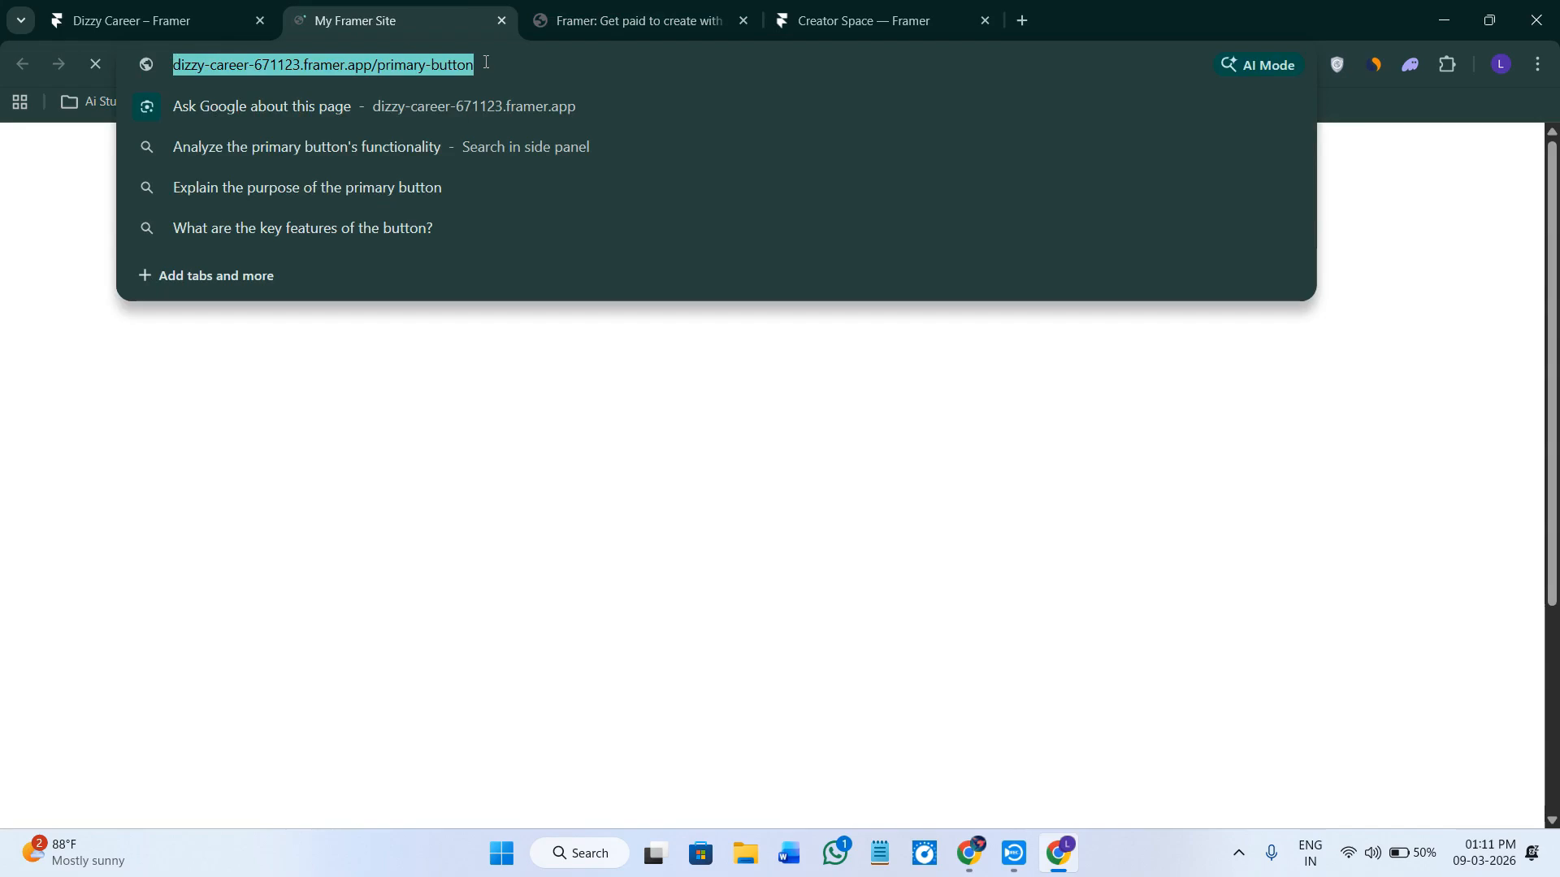
pyautogui.click(502, 21)
pyautogui.click(359, 20)
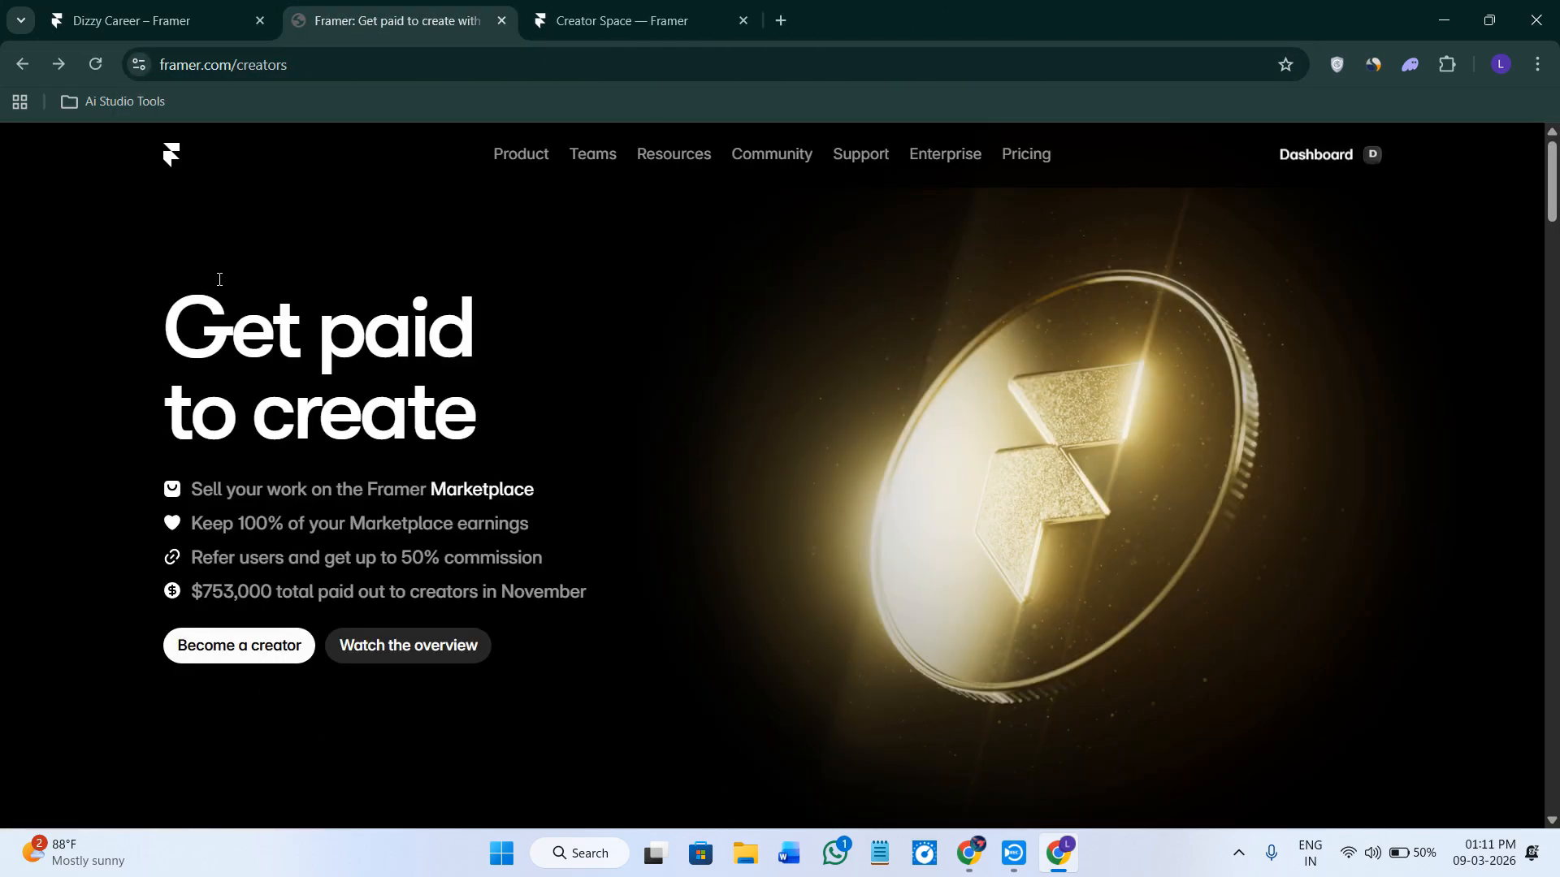
pyautogui.click(162, 66)
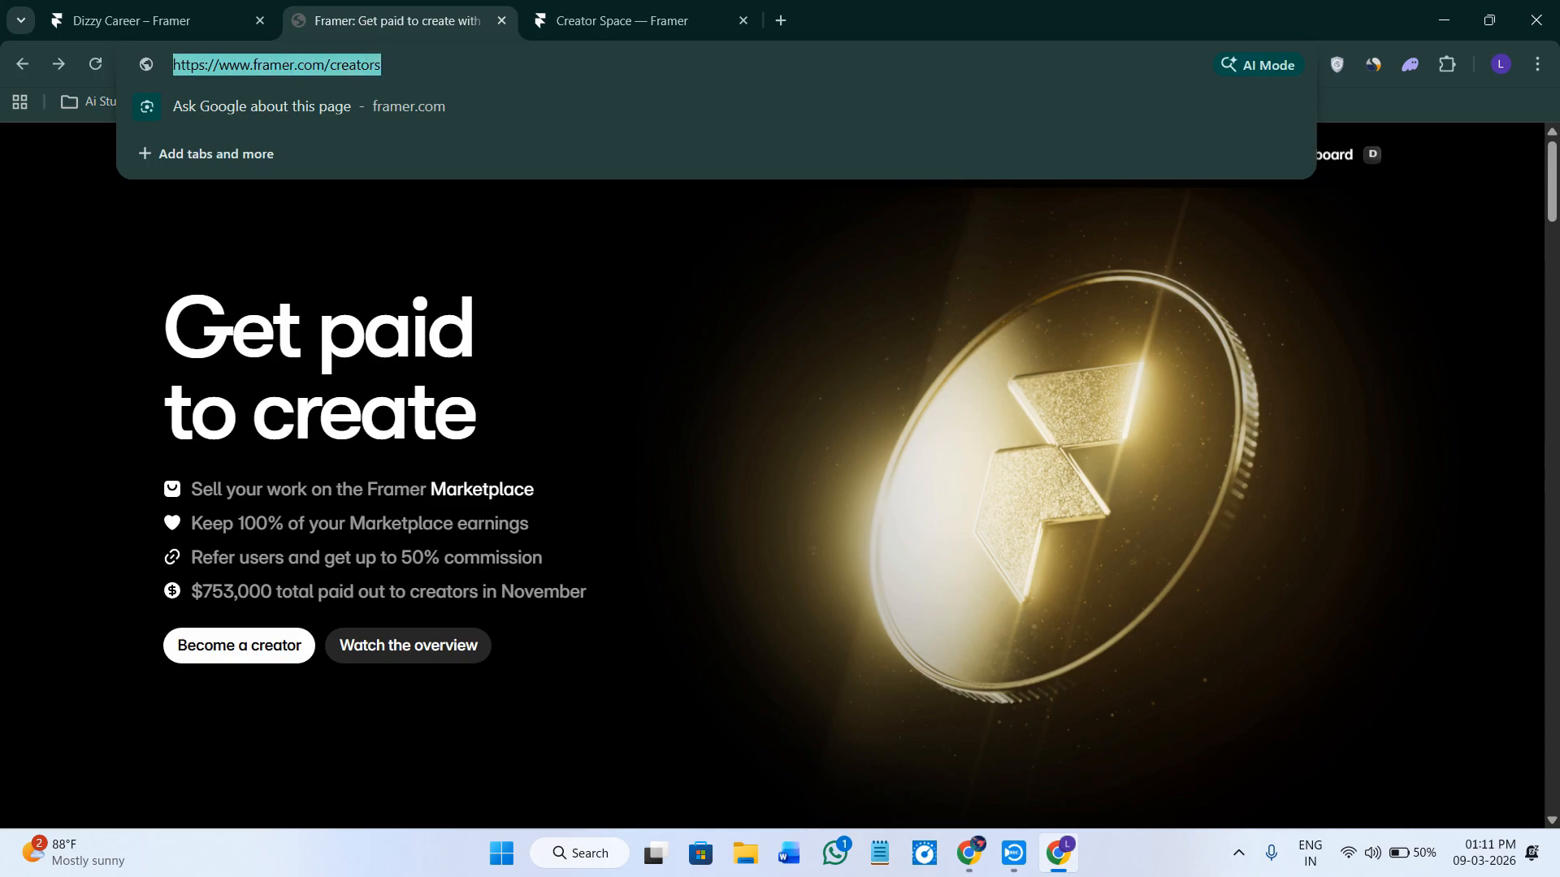
pyautogui.hotkey('alt', 'Tab')
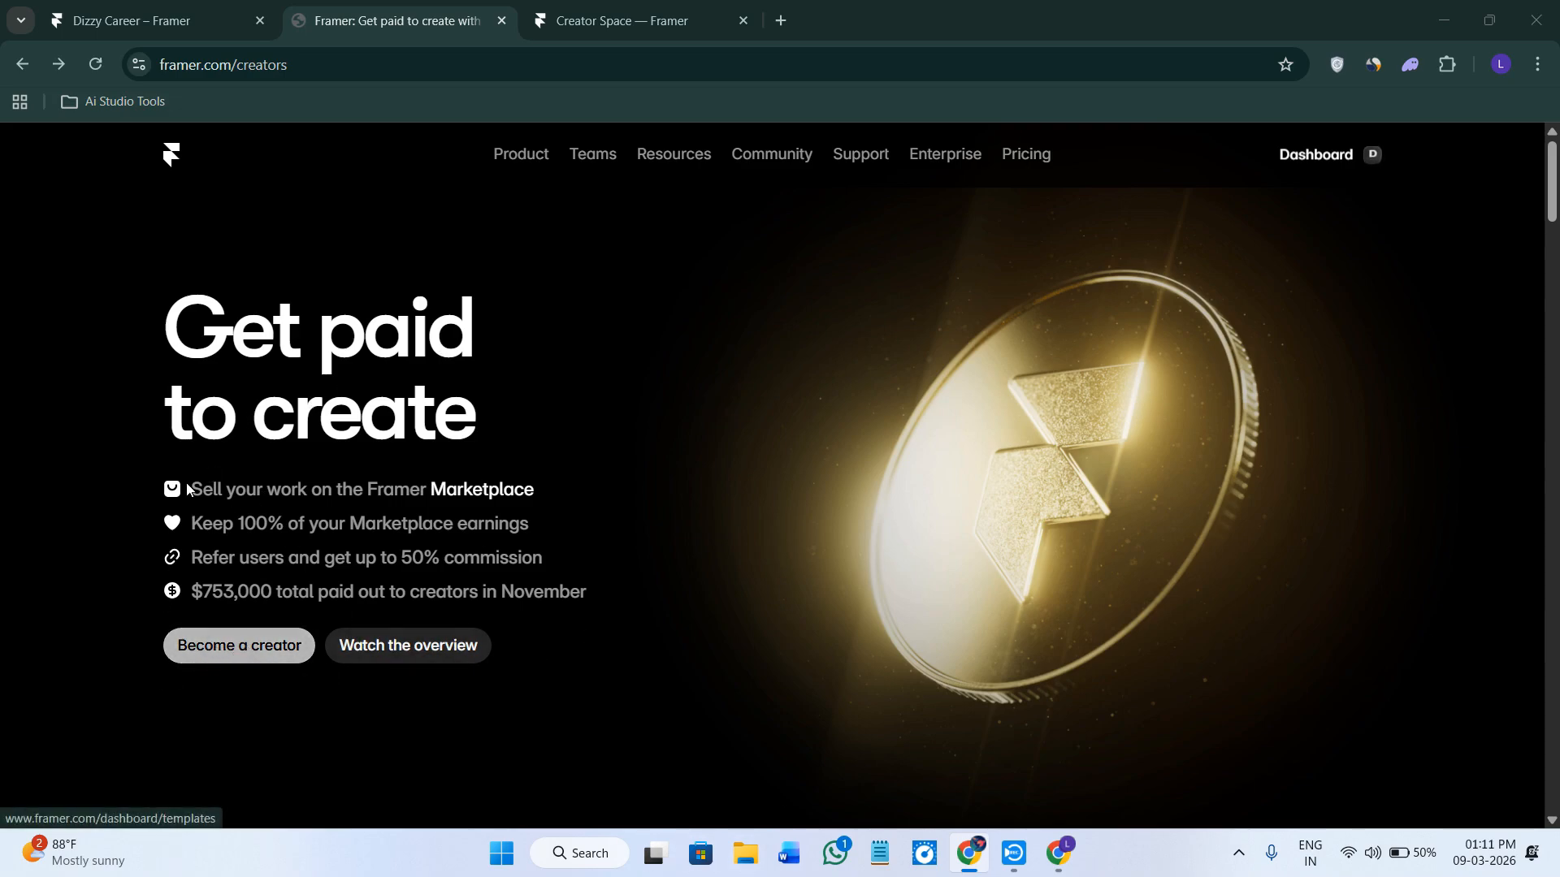
# Start a new component submission in Creator Space and review the form's fields.
pyautogui.click(626, 9)
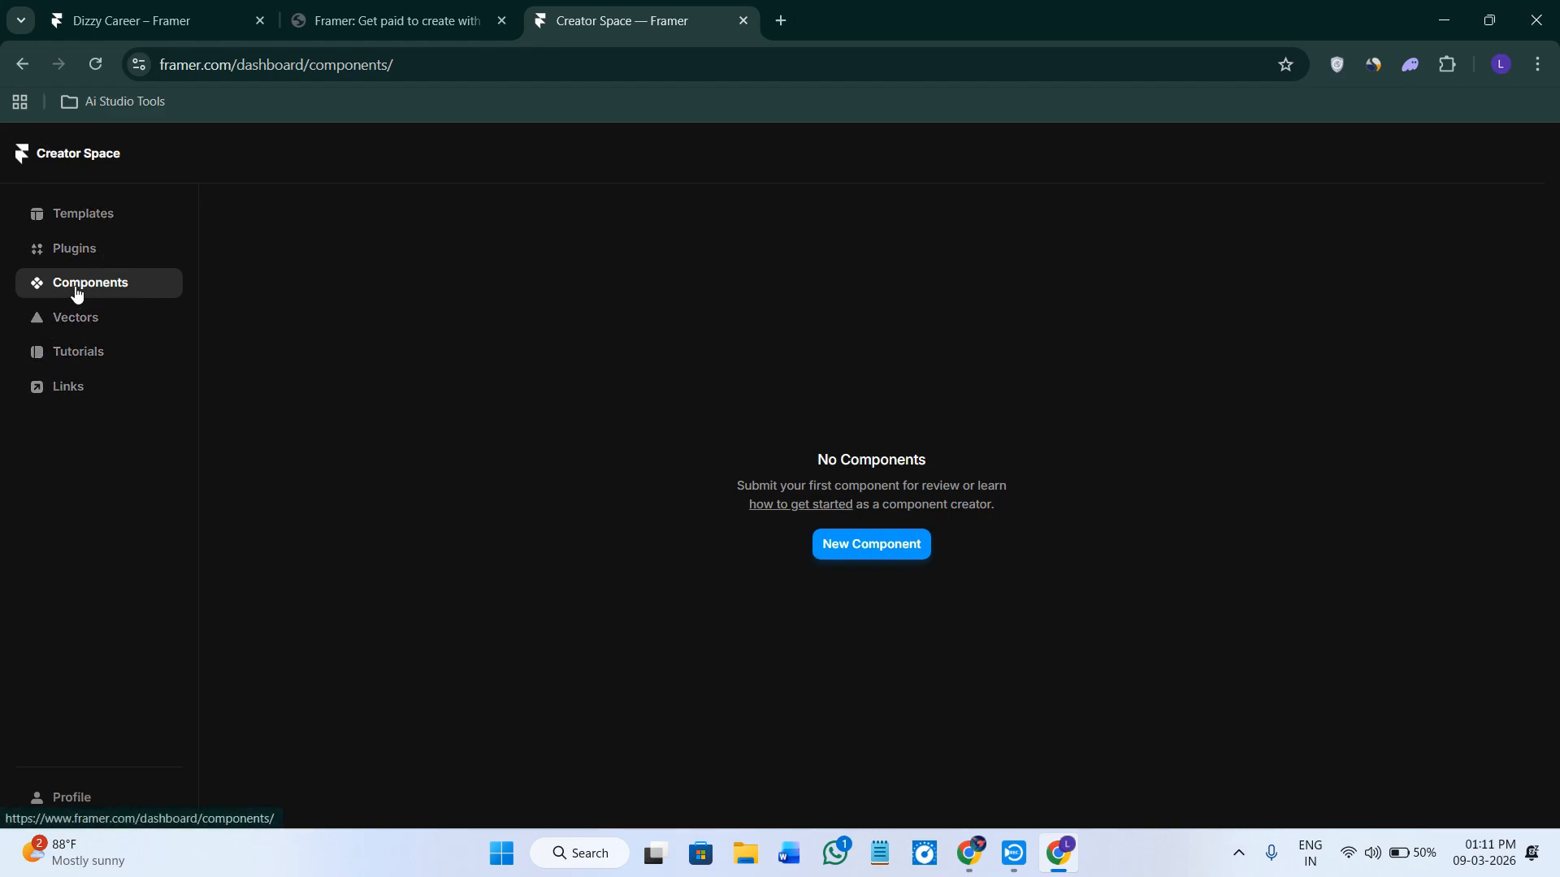
pyautogui.click(861, 543)
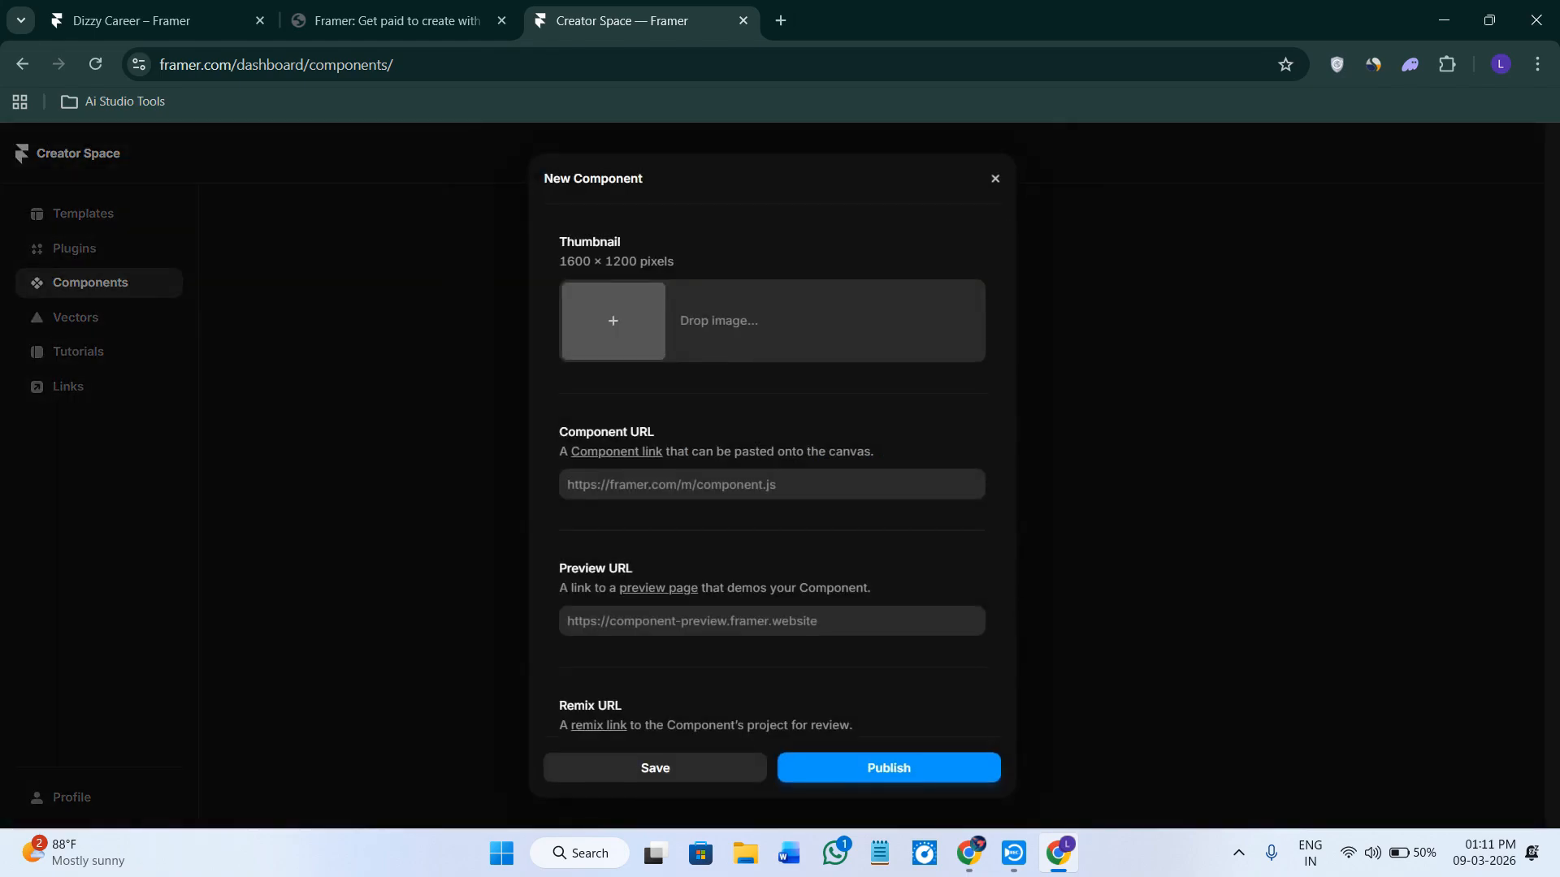
pyautogui.scroll(-10, 879, 666)
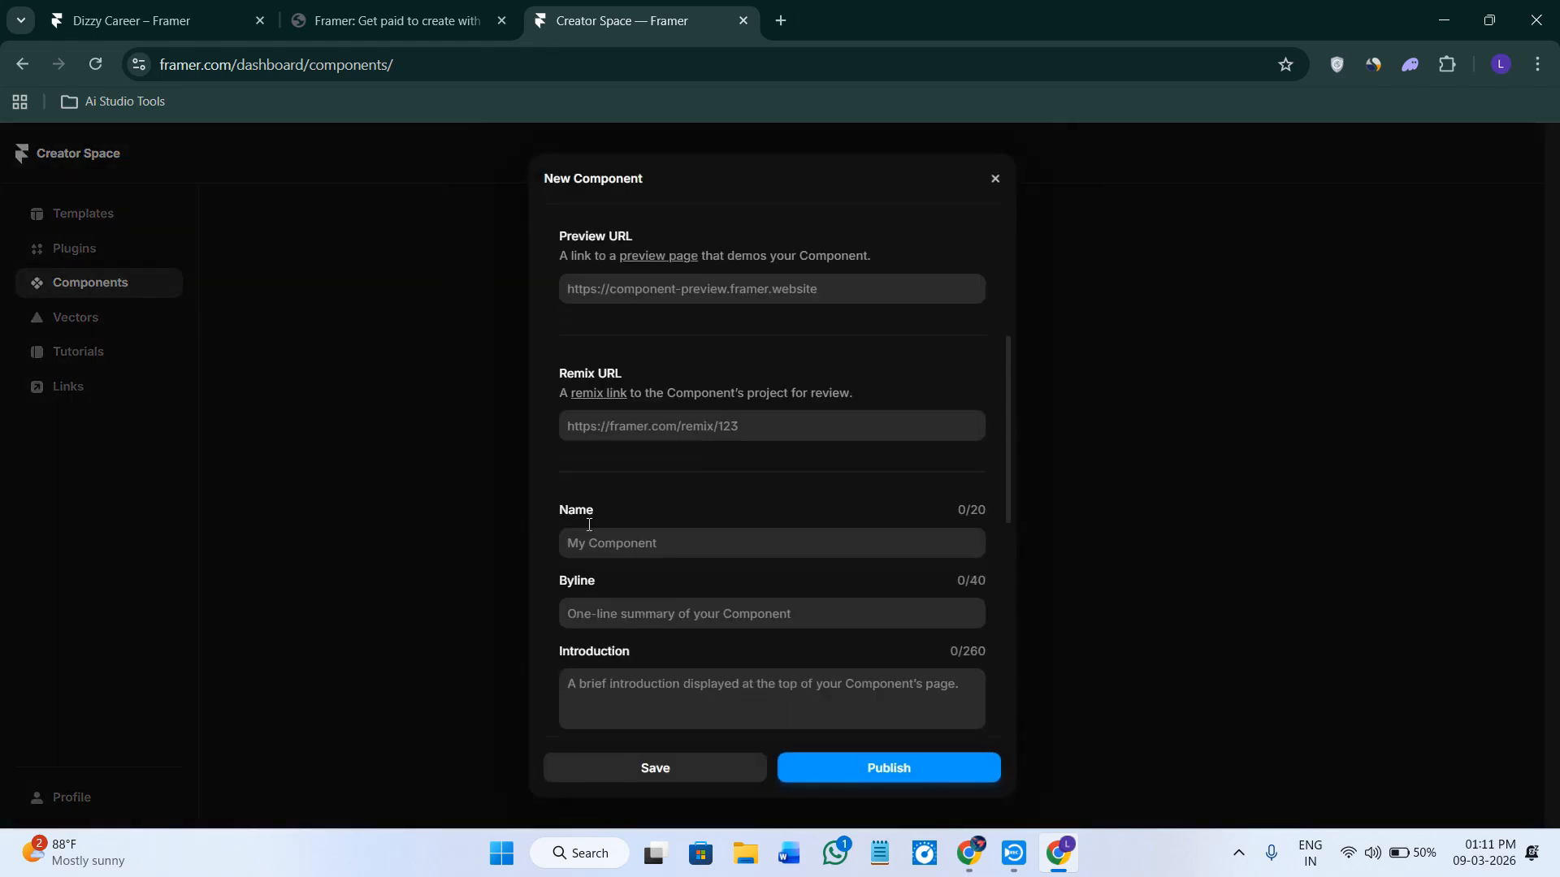
pyautogui.scroll(10, 714, 518)
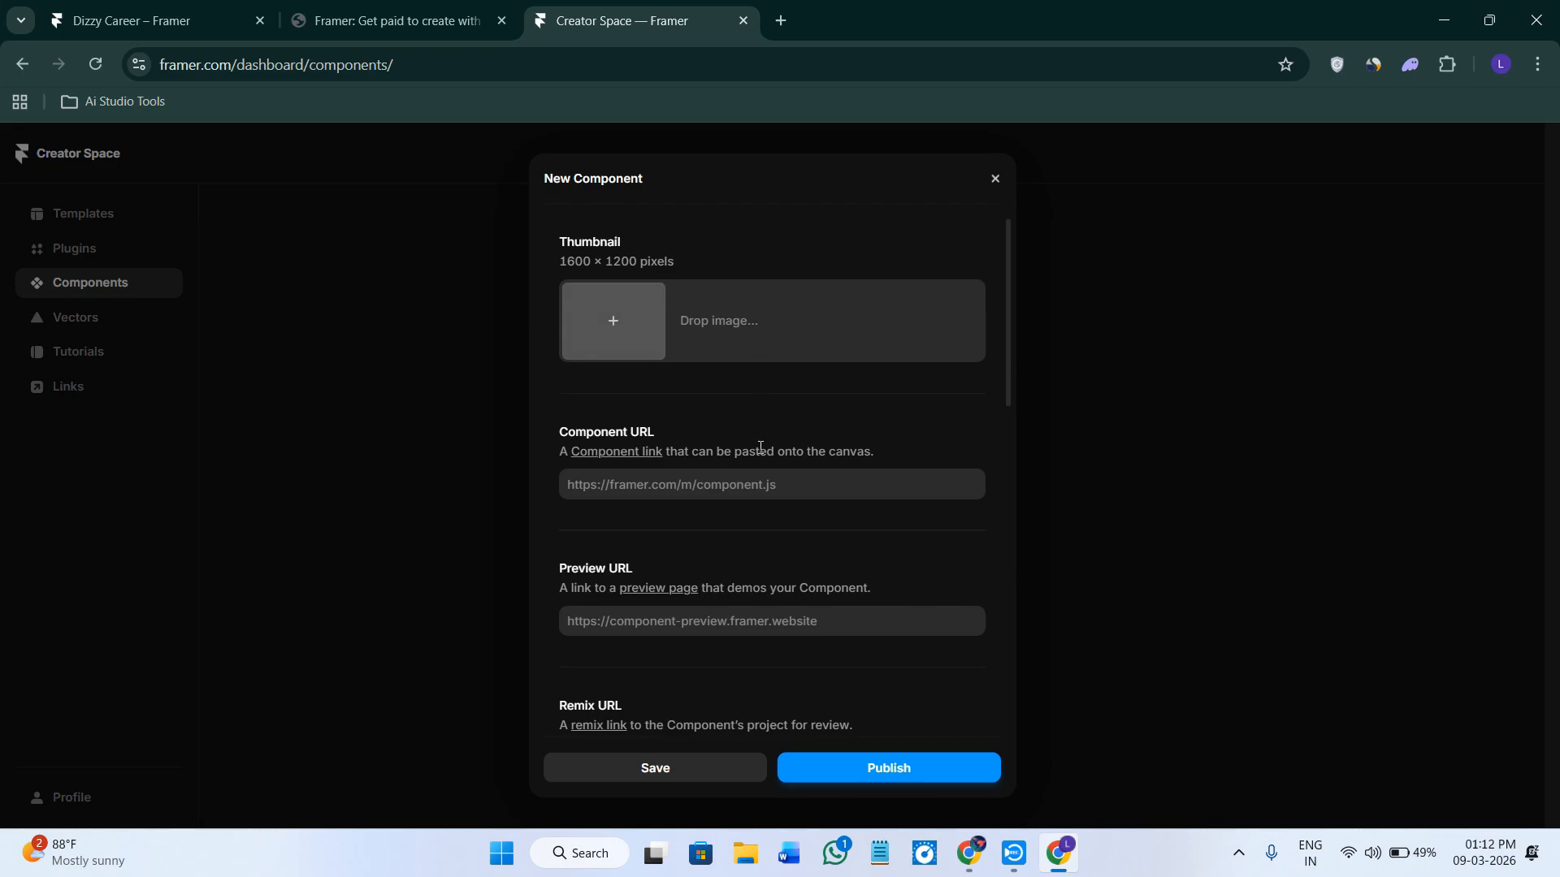
pyautogui.scroll(-2, 756, 557)
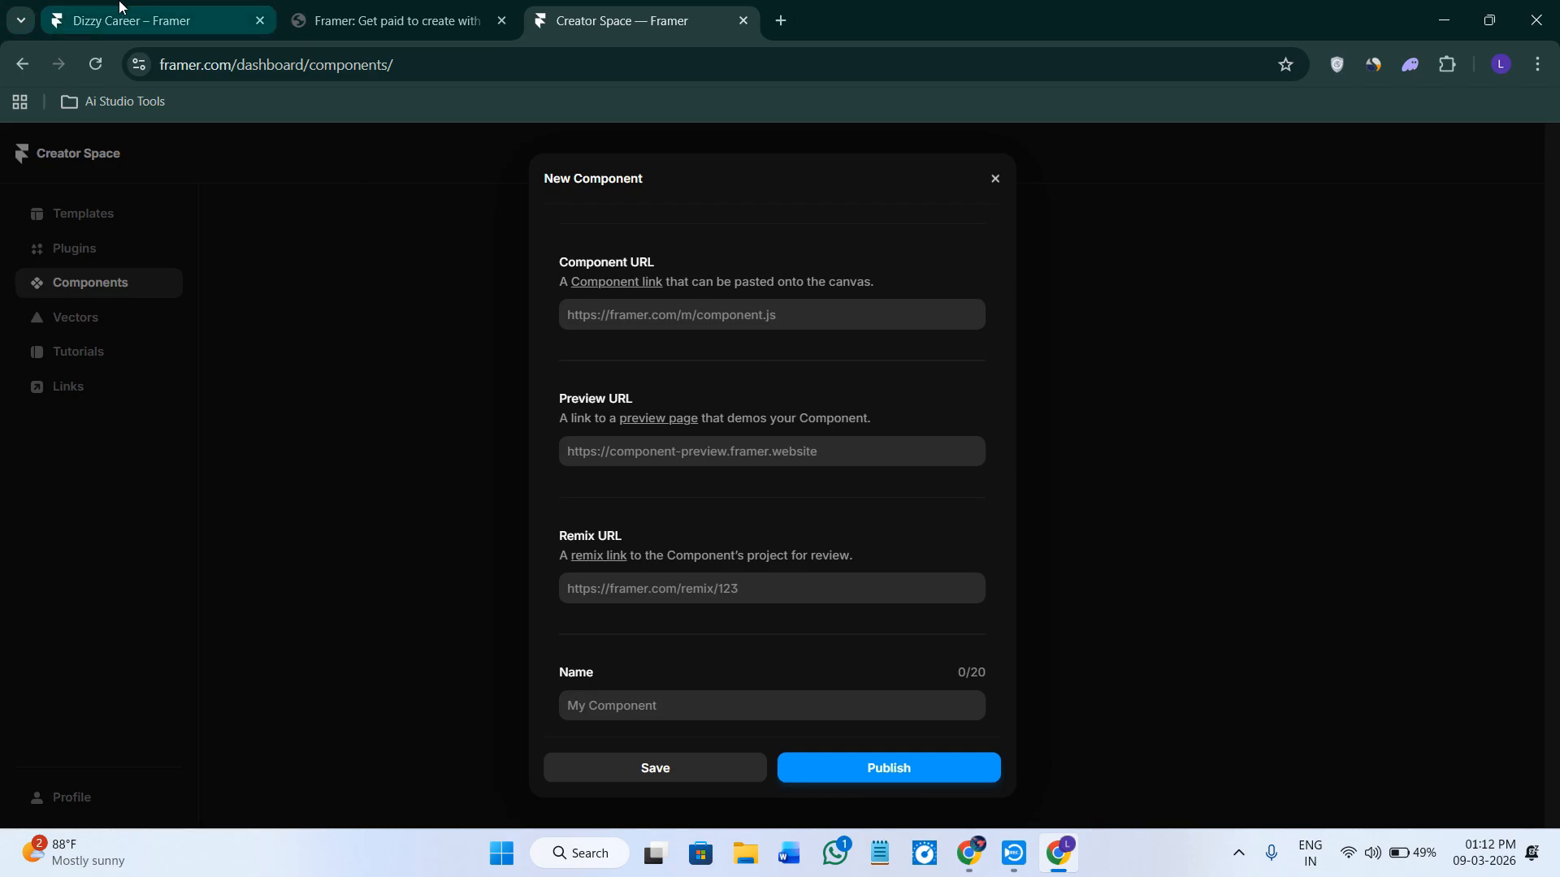
# Browse the project's Assets, checking the options for the Project components folder and Styles.
pyautogui.click(203, 21)
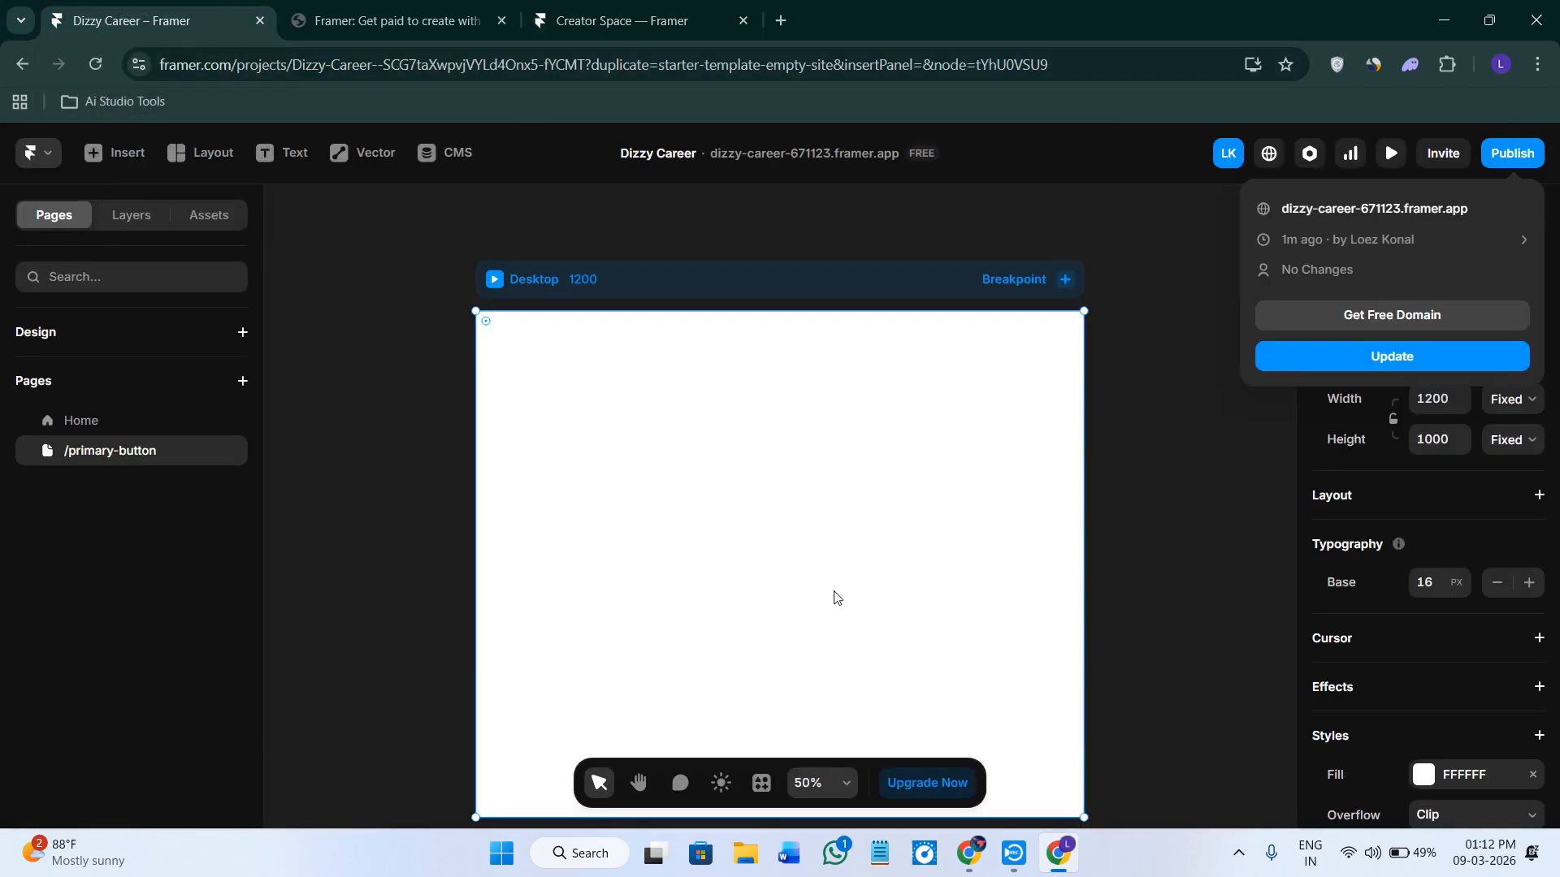
pyautogui.click(208, 218)
pyautogui.click(209, 219)
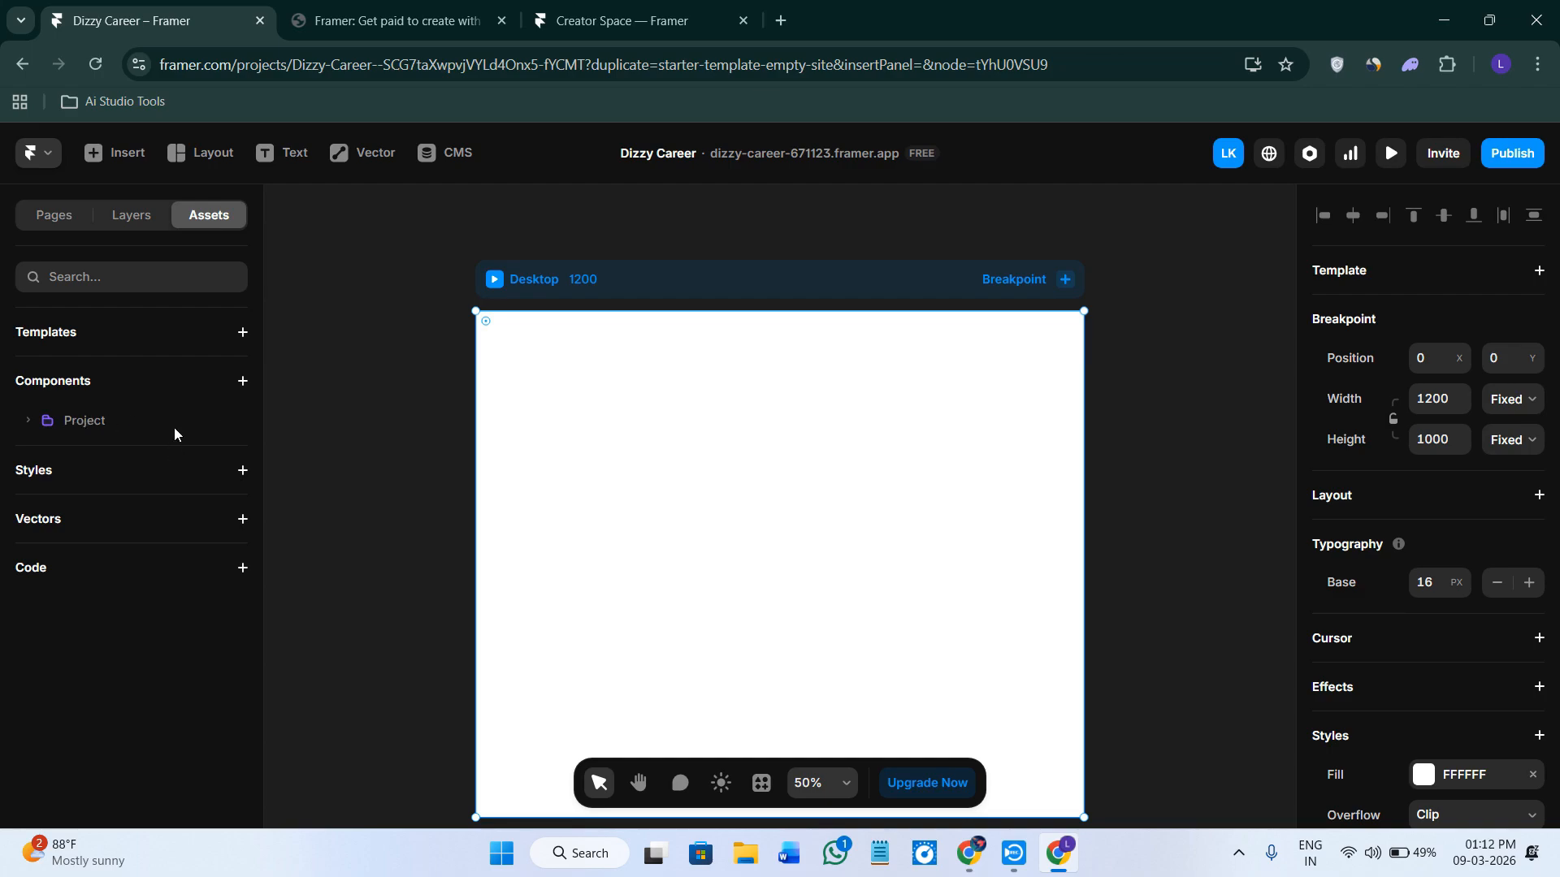
pyautogui.rightClick(197, 336)
pyautogui.click(100, 423)
pyautogui.click(229, 421)
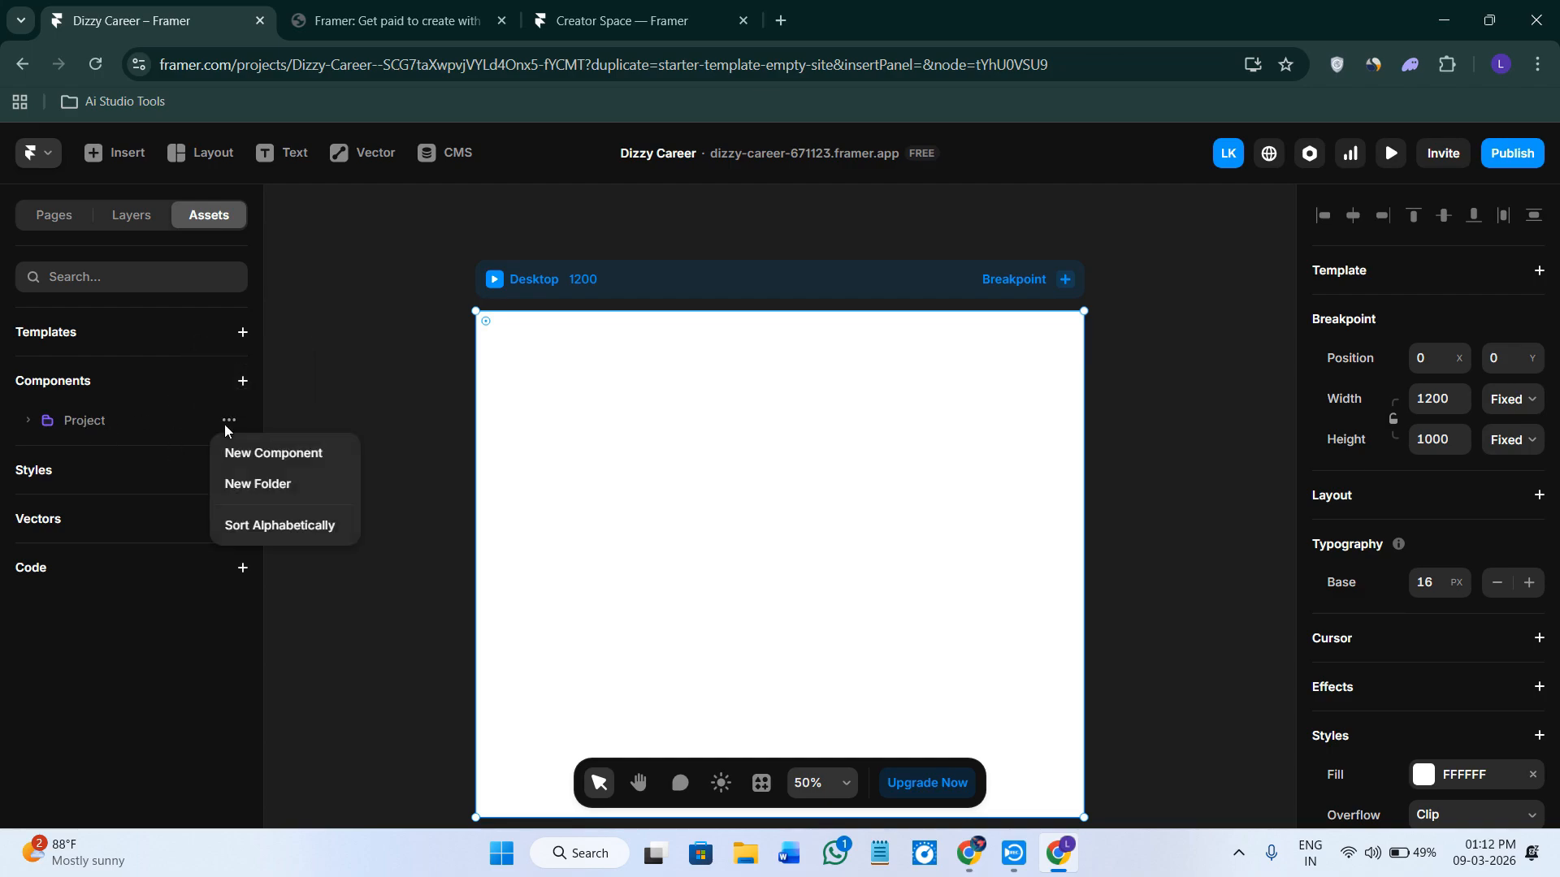
pyautogui.click(156, 416)
pyautogui.rightClick(147, 432)
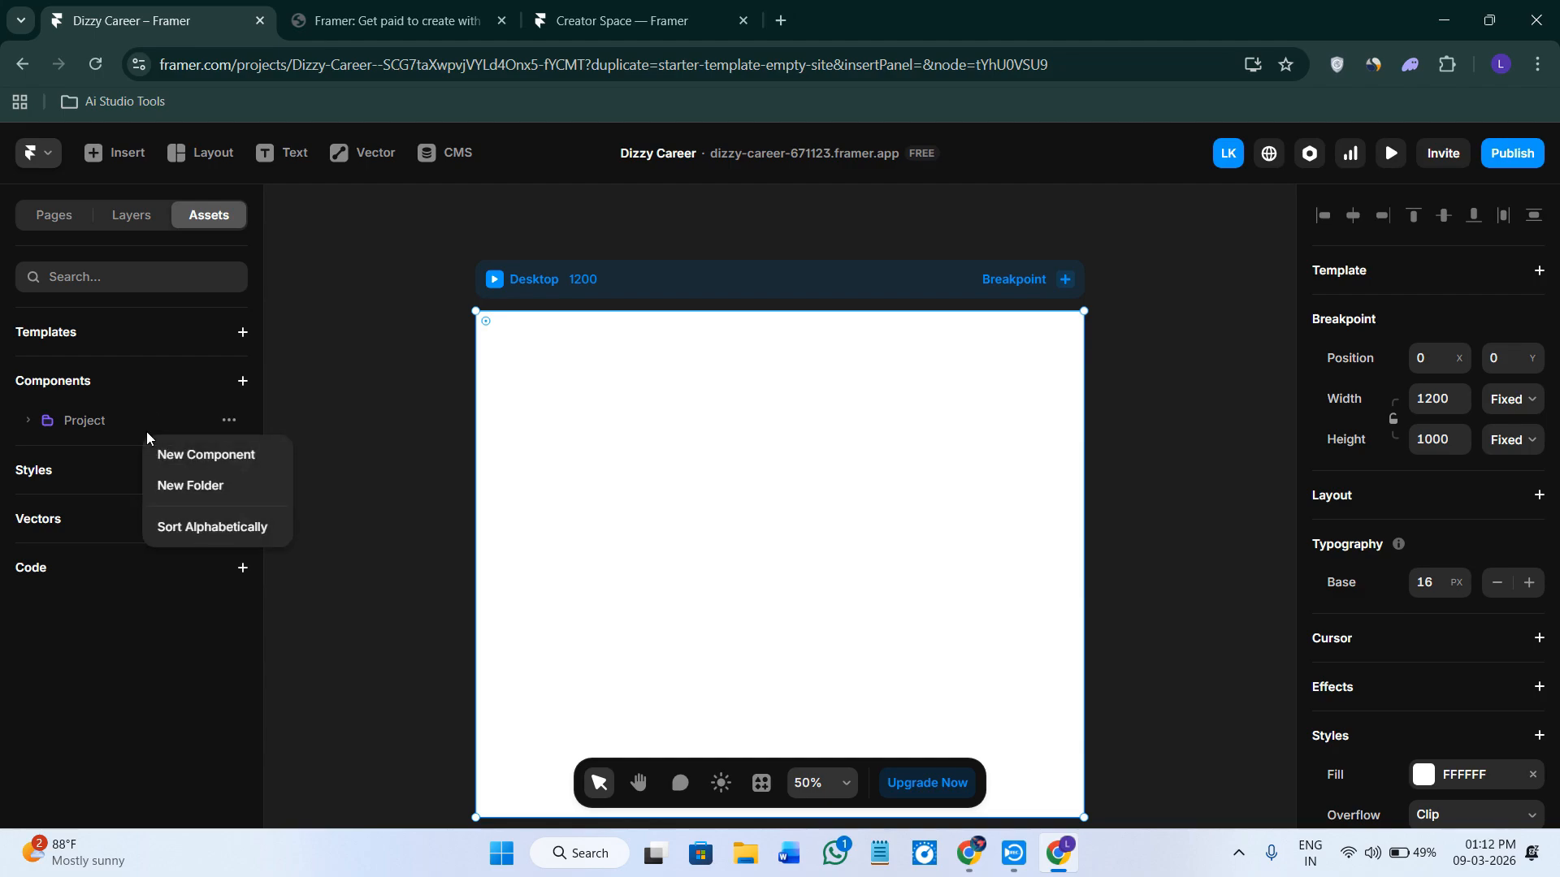
pyautogui.click(229, 422)
pyautogui.click(229, 422)
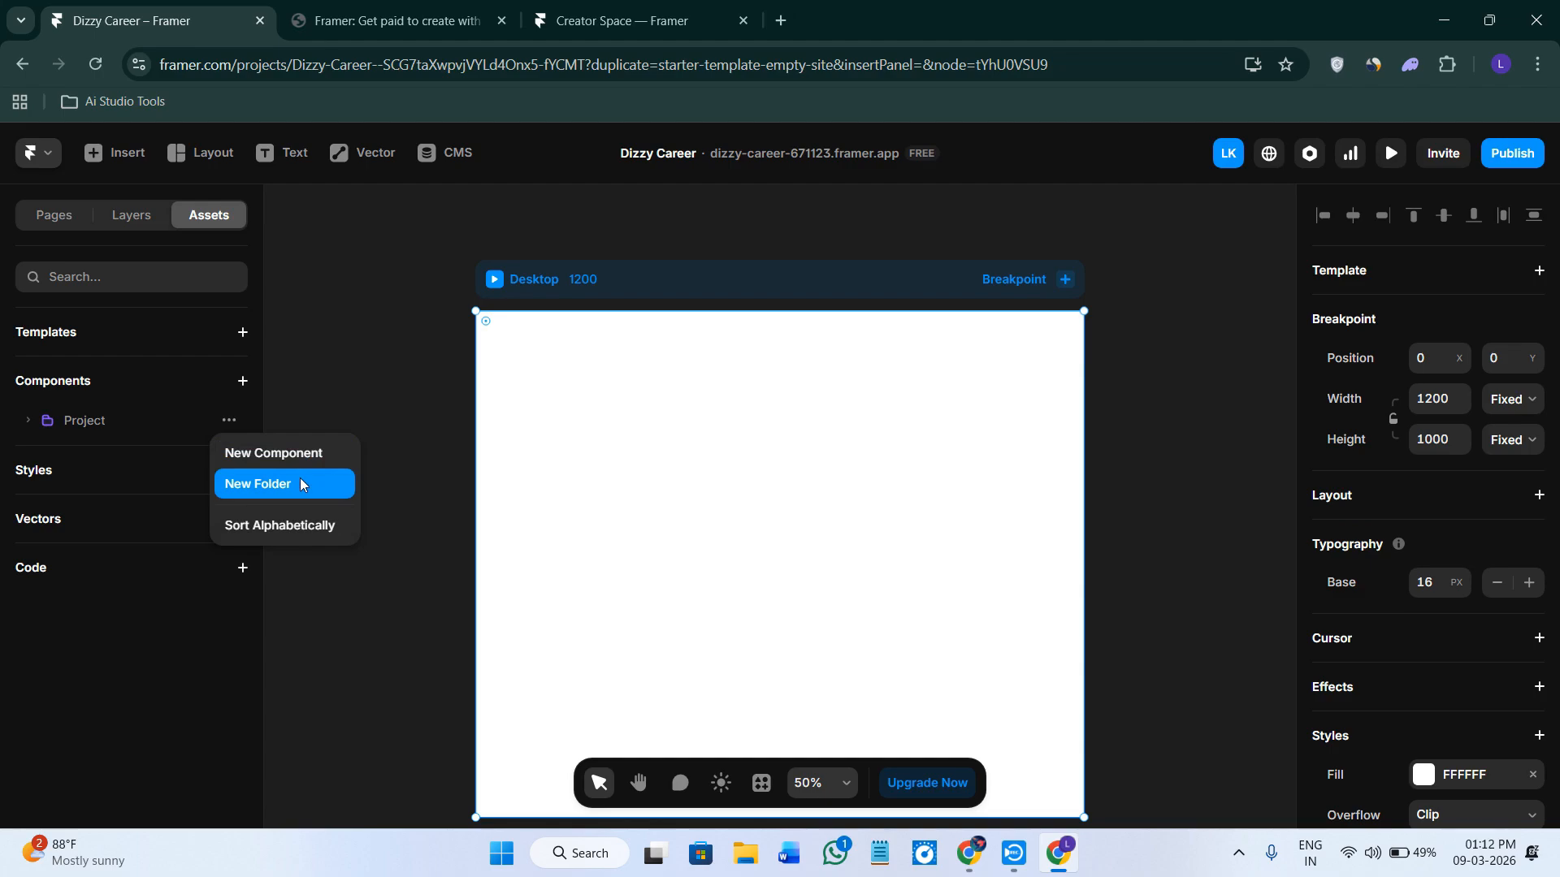
pyautogui.click(117, 481)
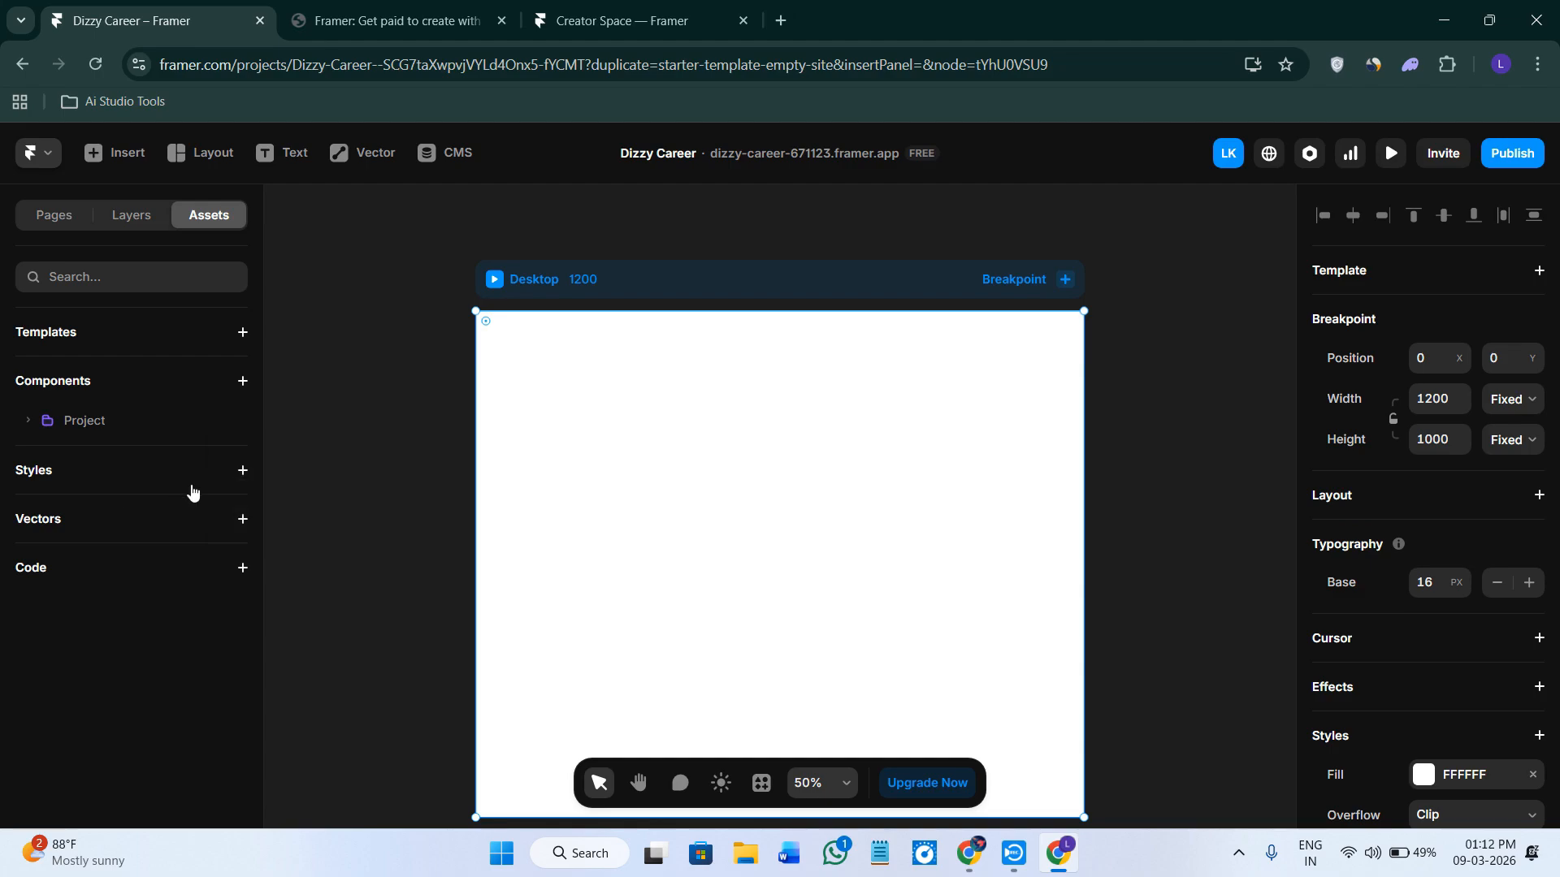
pyautogui.click(242, 470)
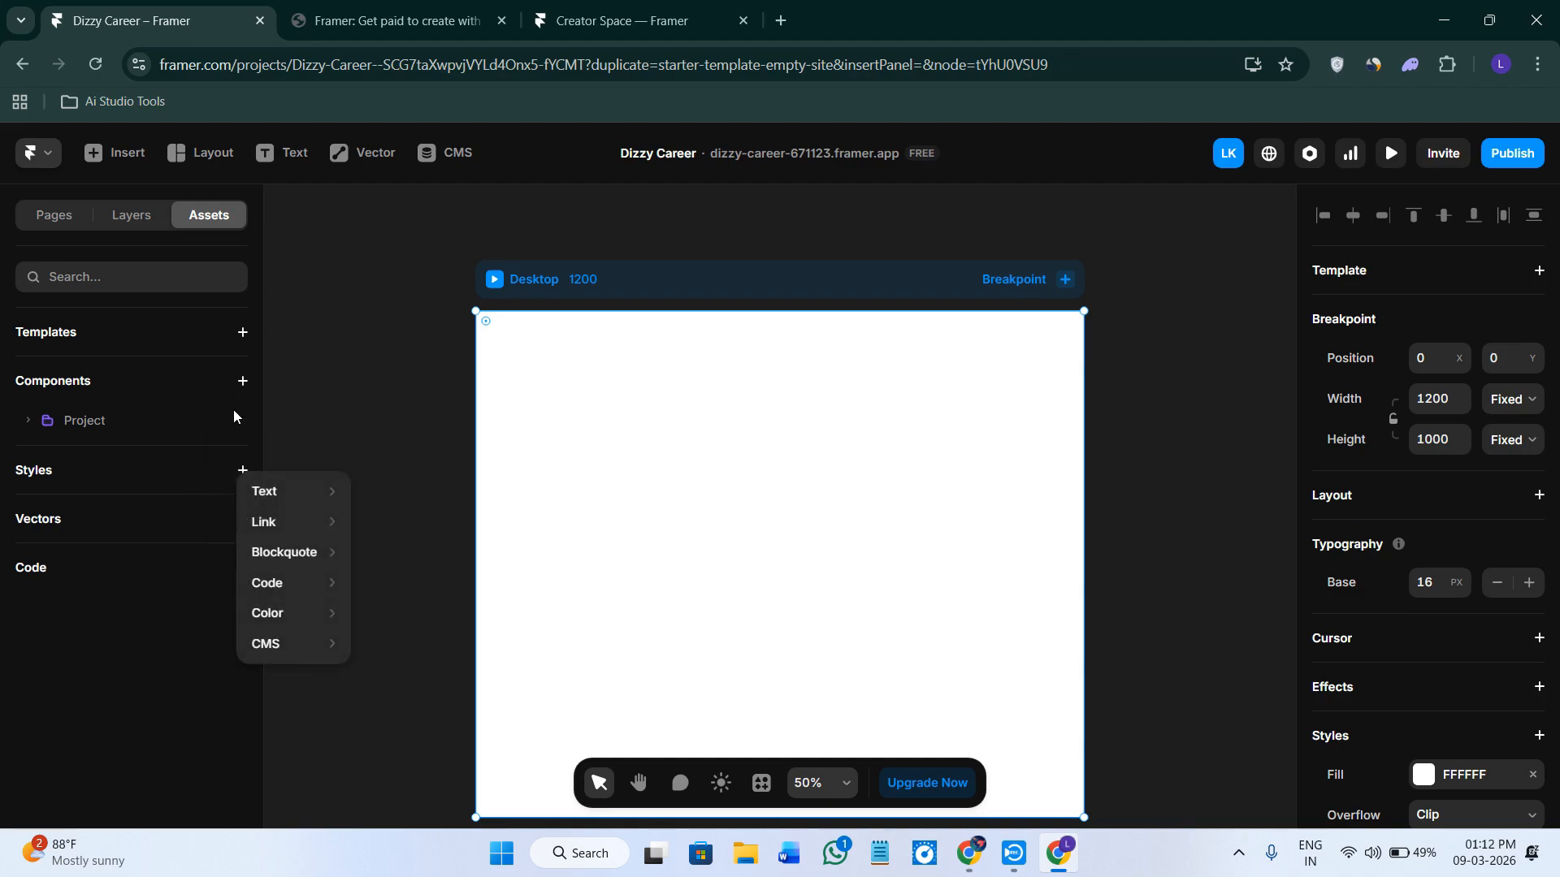
pyautogui.click(238, 436)
pyautogui.click(238, 419)
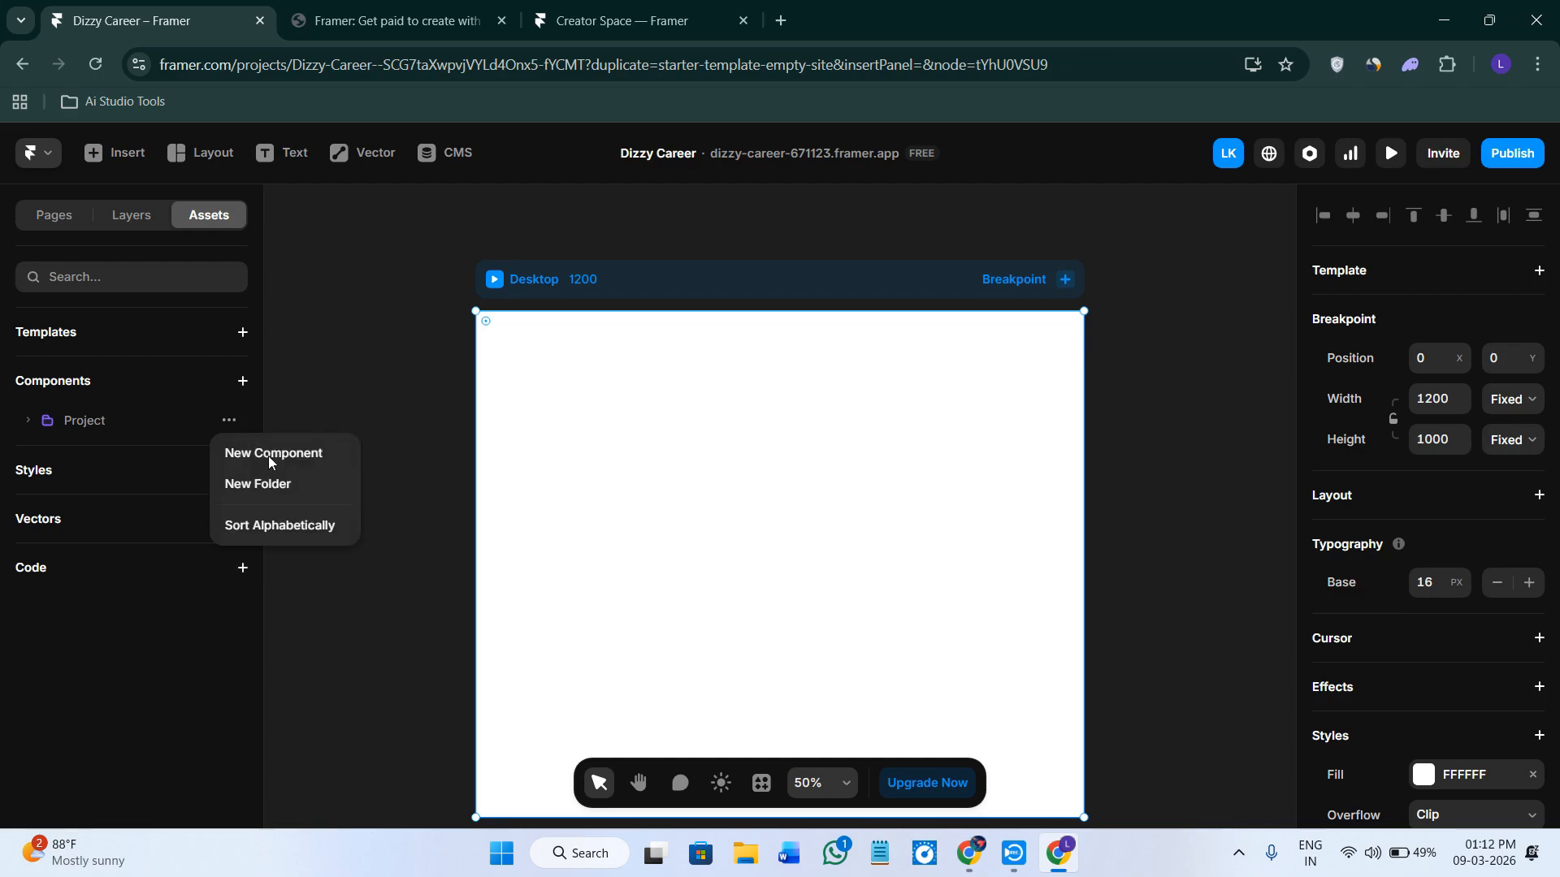
pyautogui.click(389, 583)
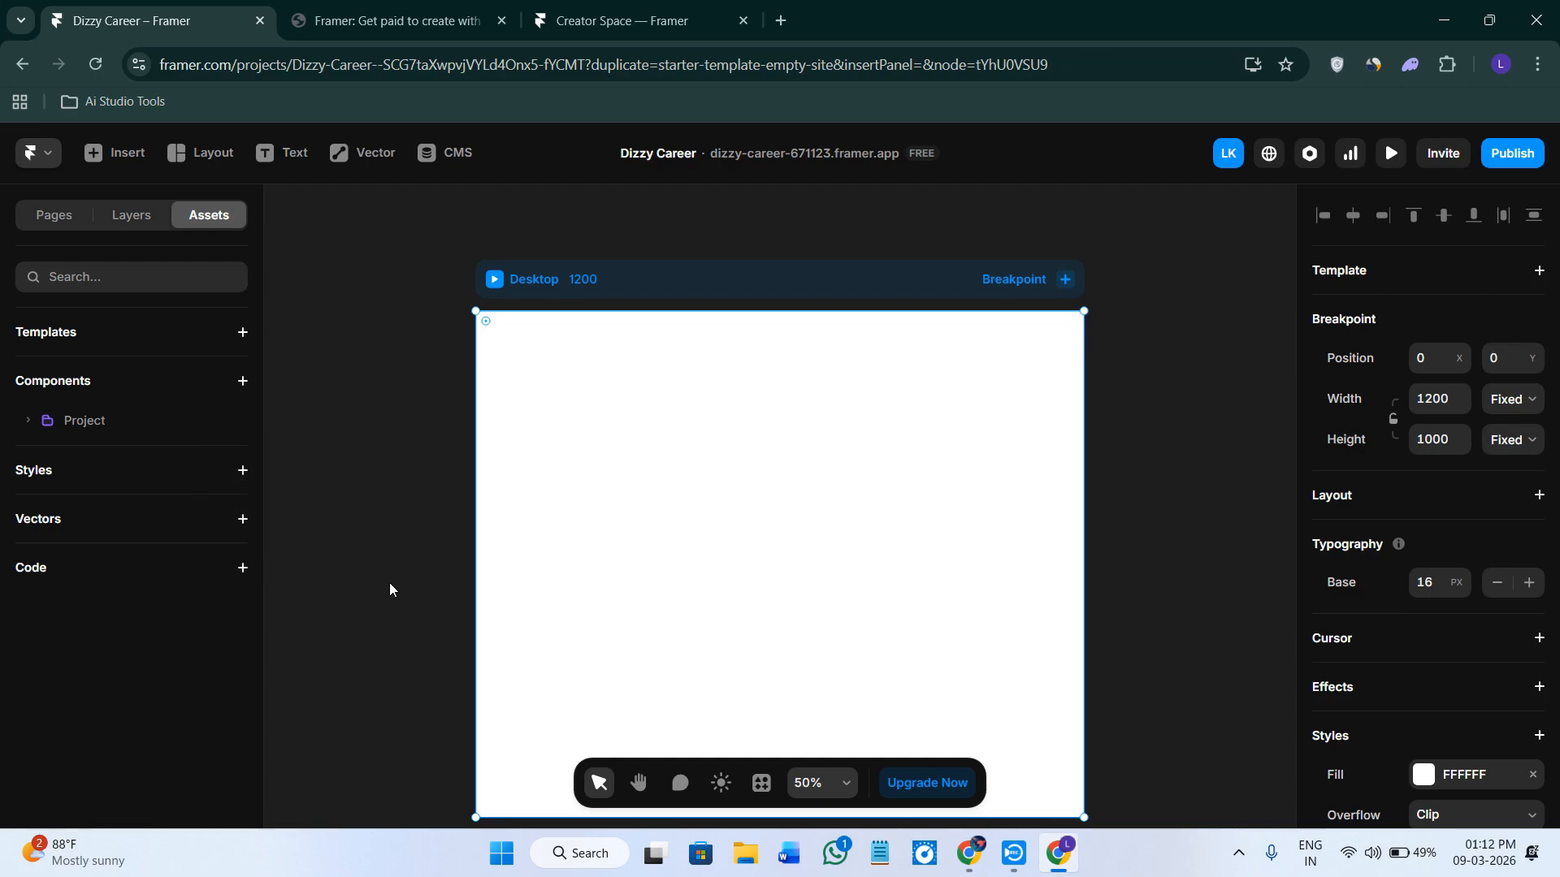
# Return to the new component submission form and try to publish it.
pyautogui.click(413, 8)
pyautogui.click(679, 10)
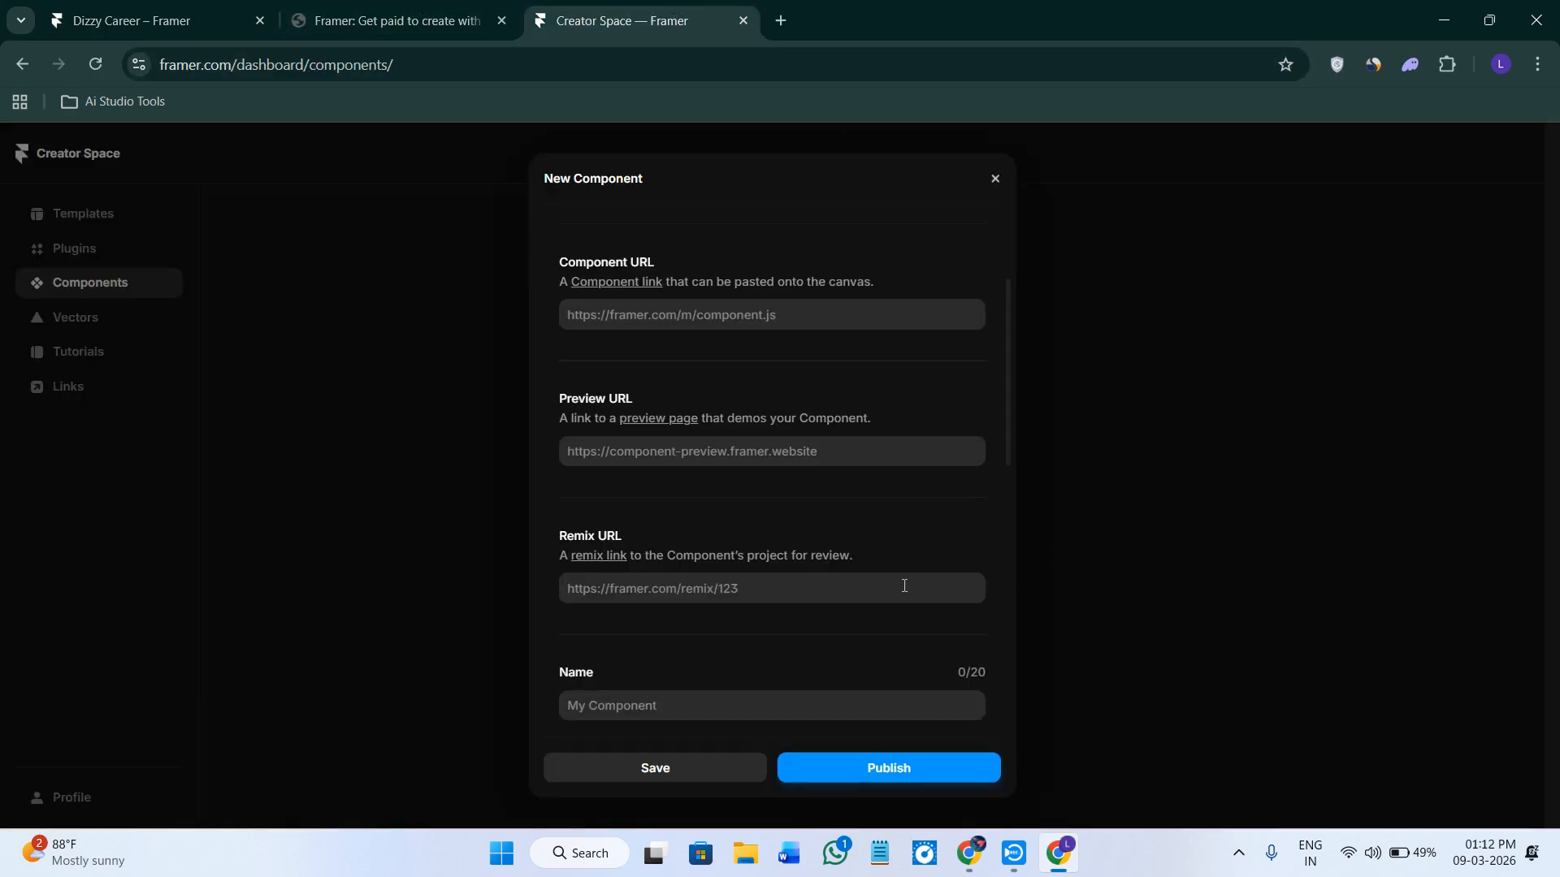
pyautogui.click(692, 315)
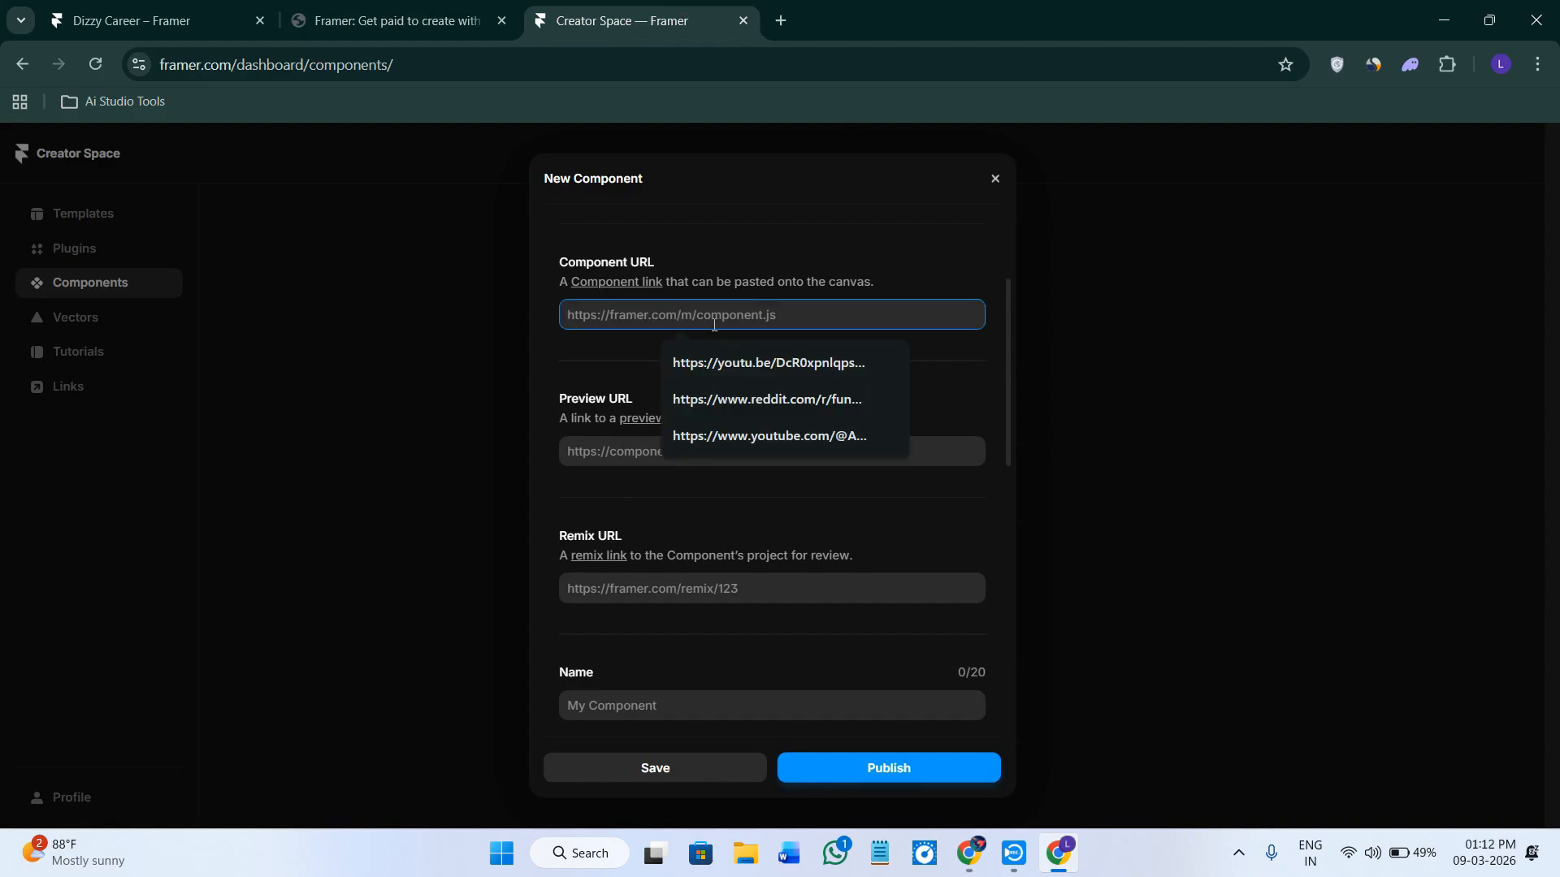
pyautogui.click(628, 351)
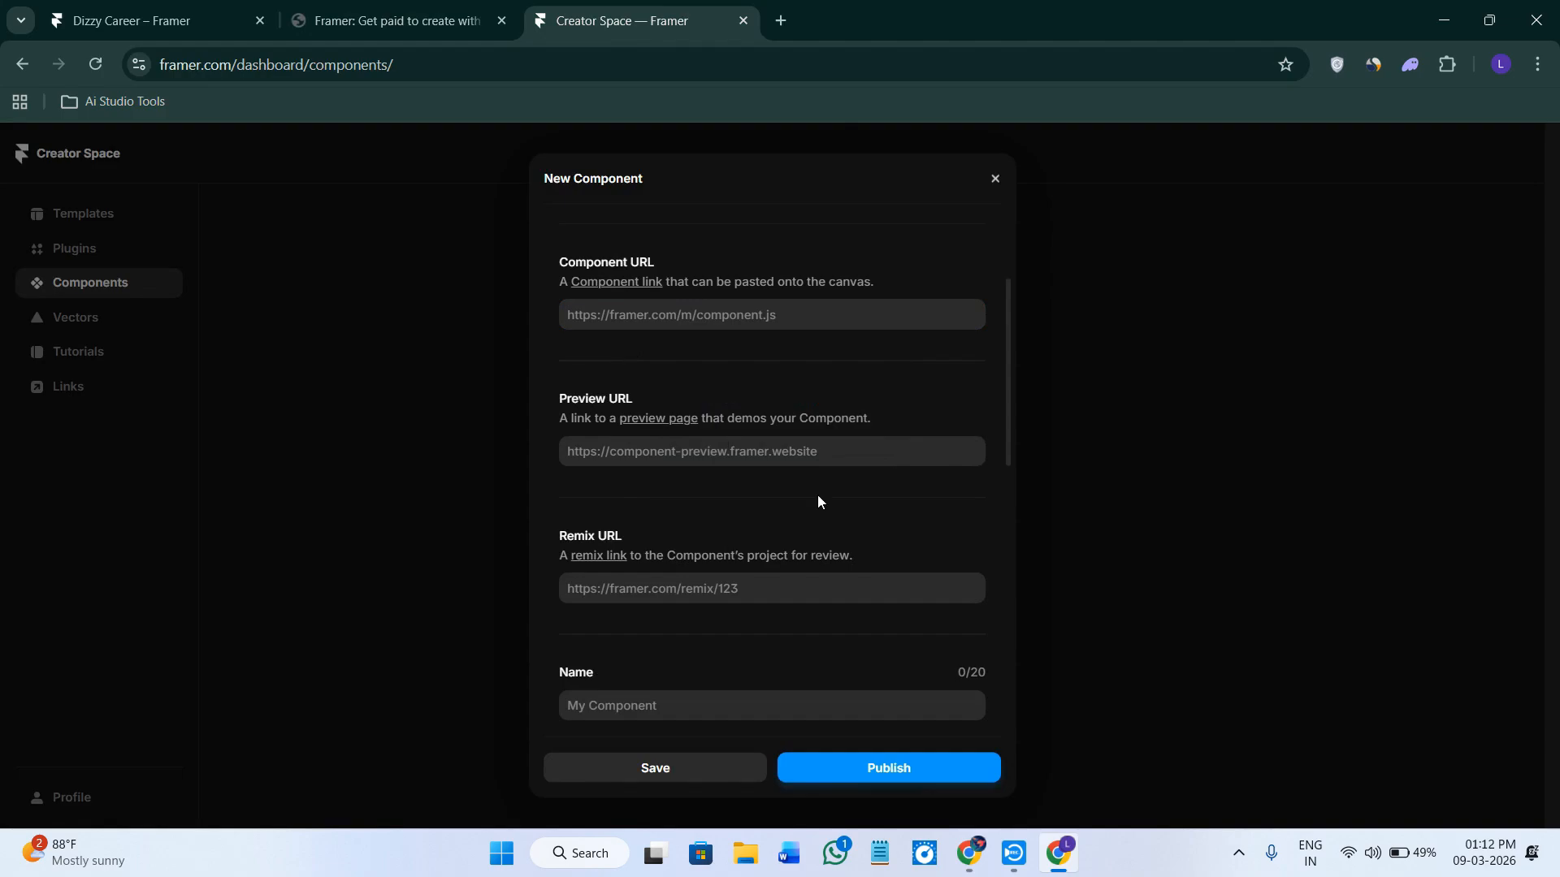
pyautogui.scroll(-6, 821, 498)
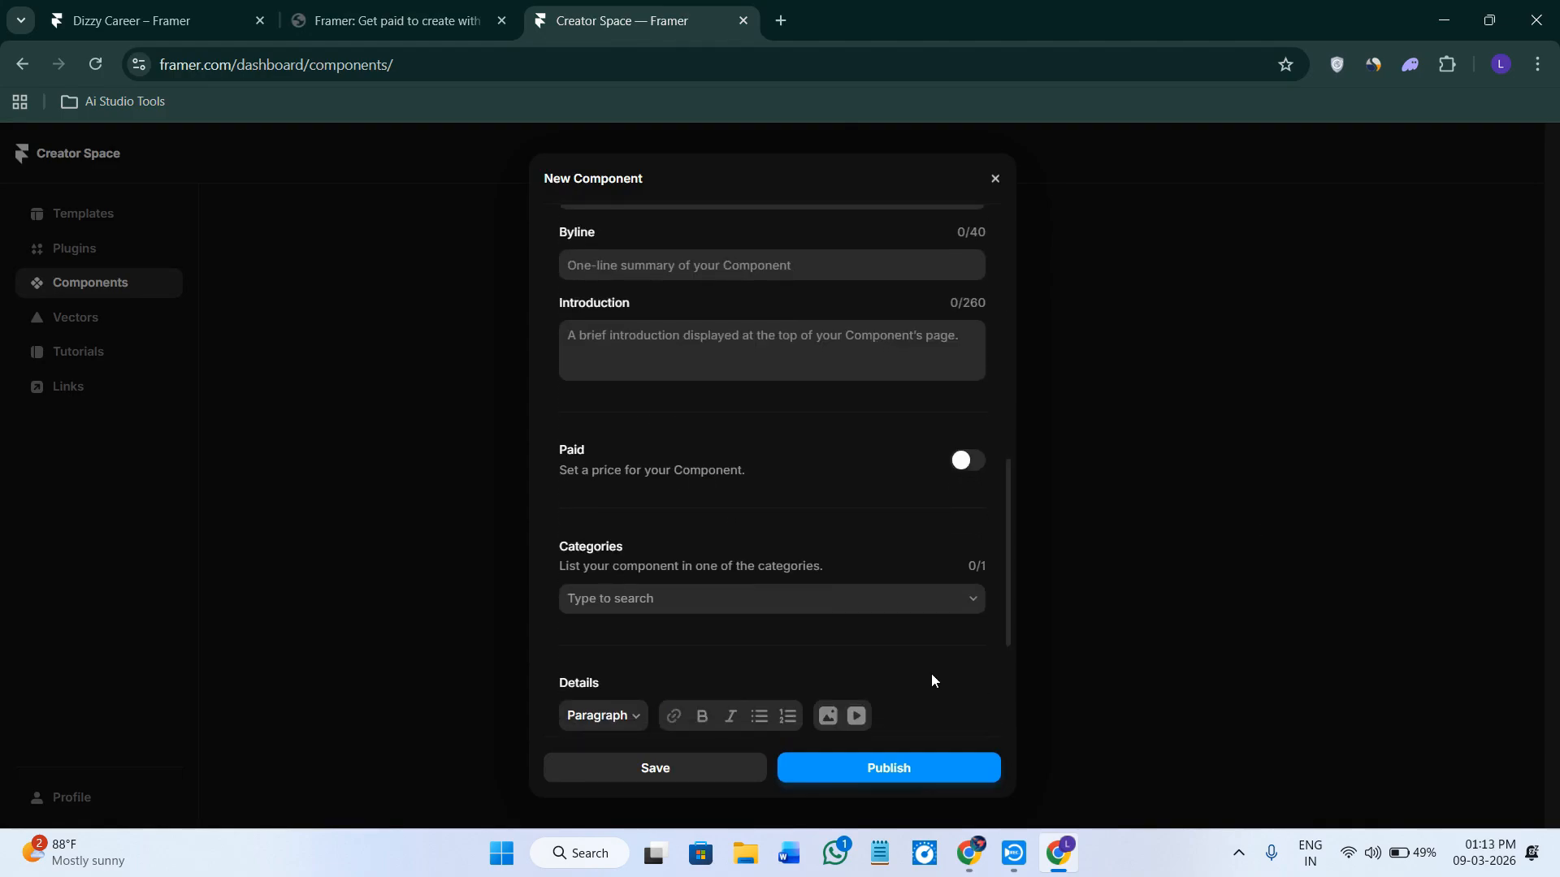
pyautogui.scroll(-3, 931, 674)
pyautogui.click(934, 766)
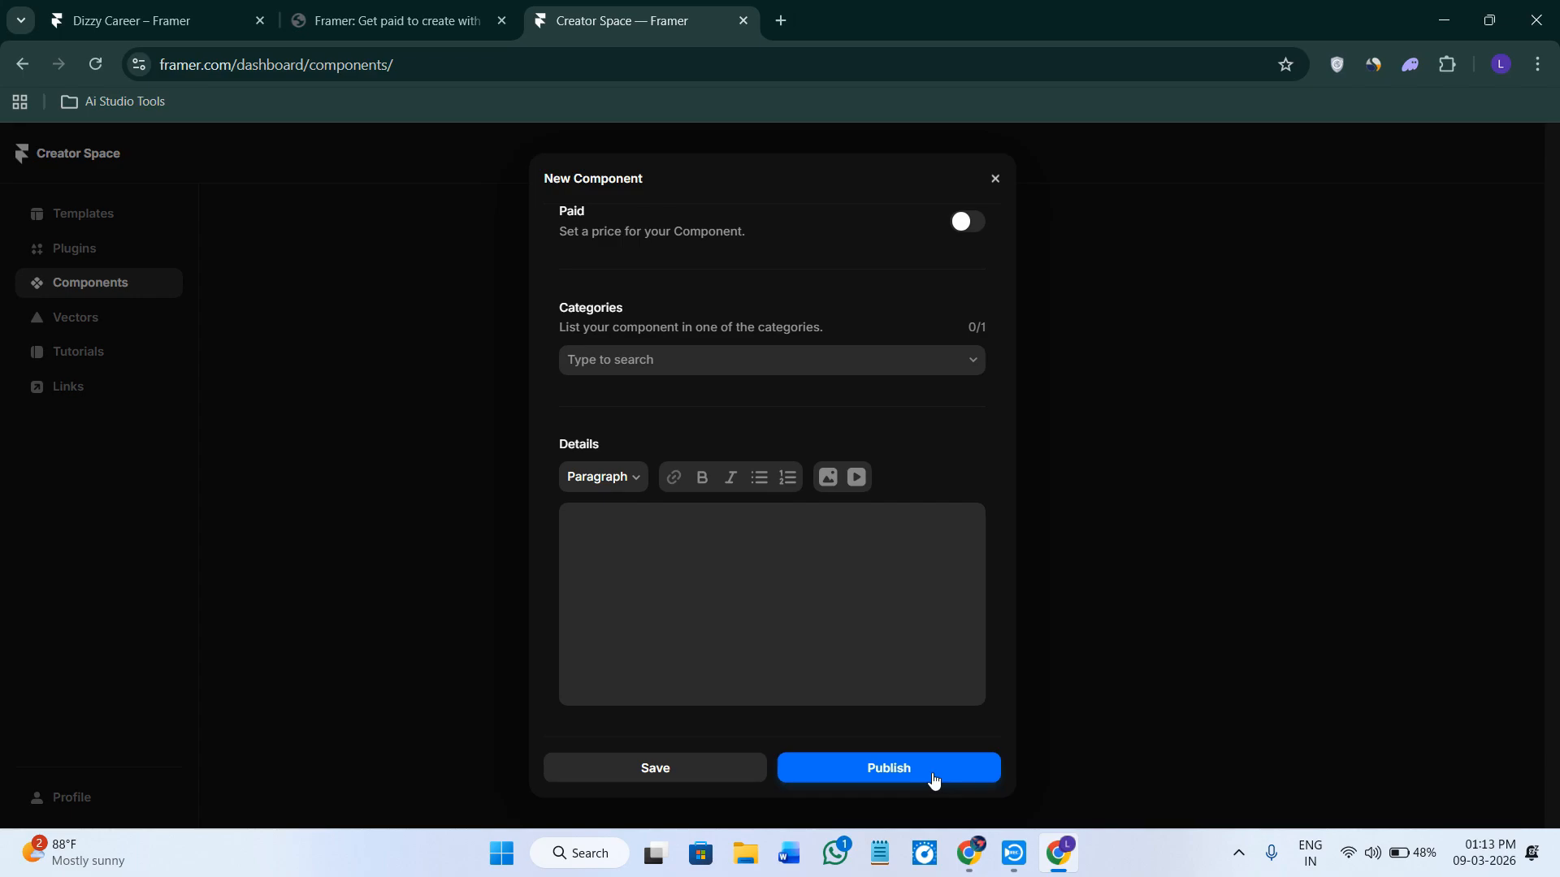
pyautogui.scroll(-8, 797, 696)
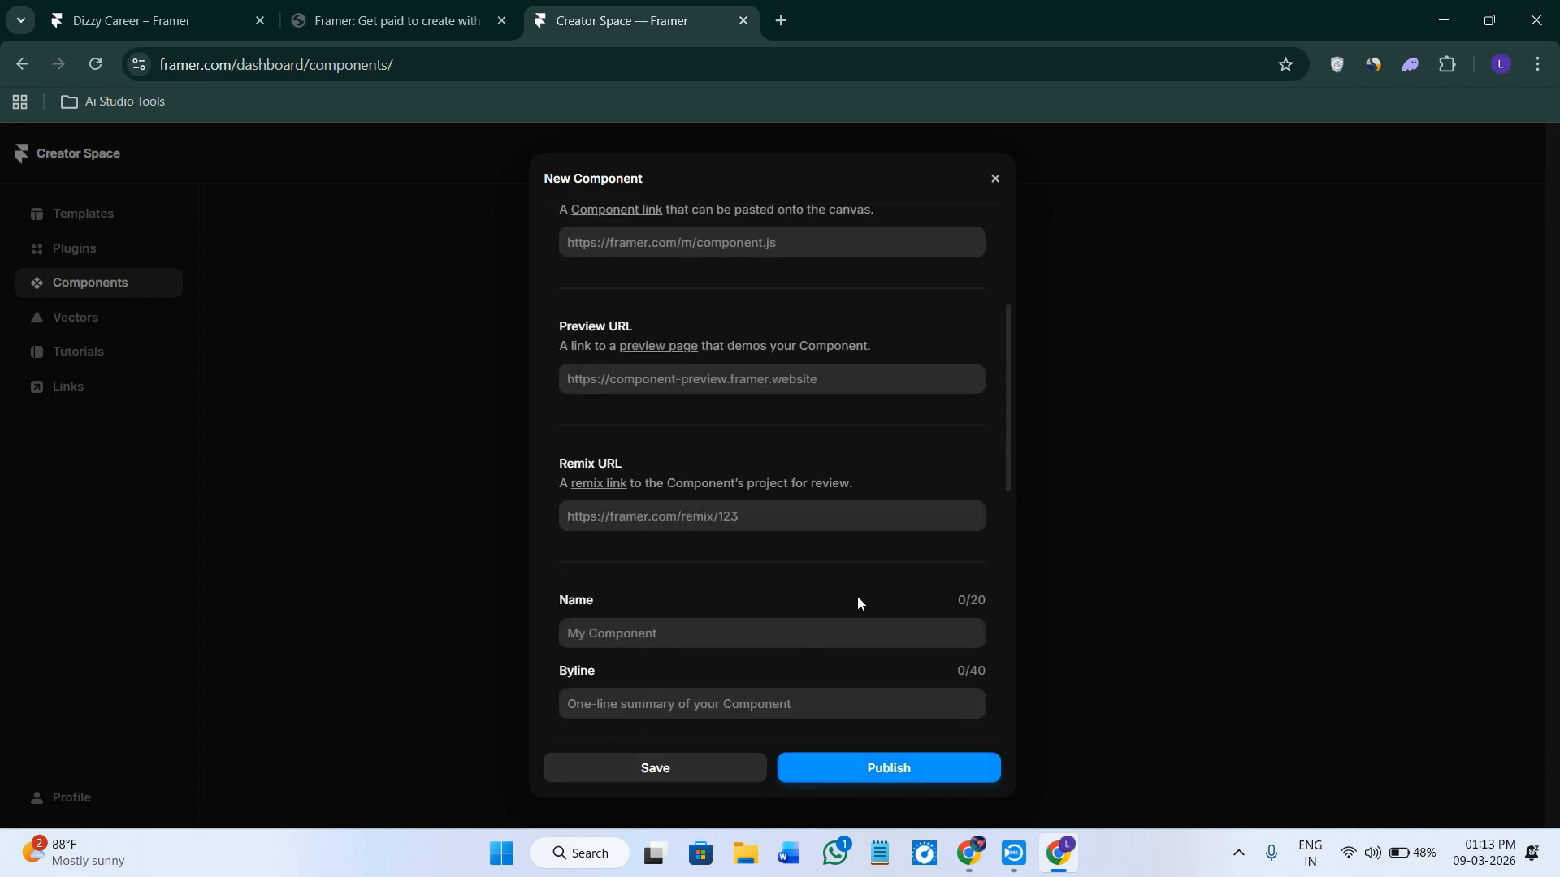